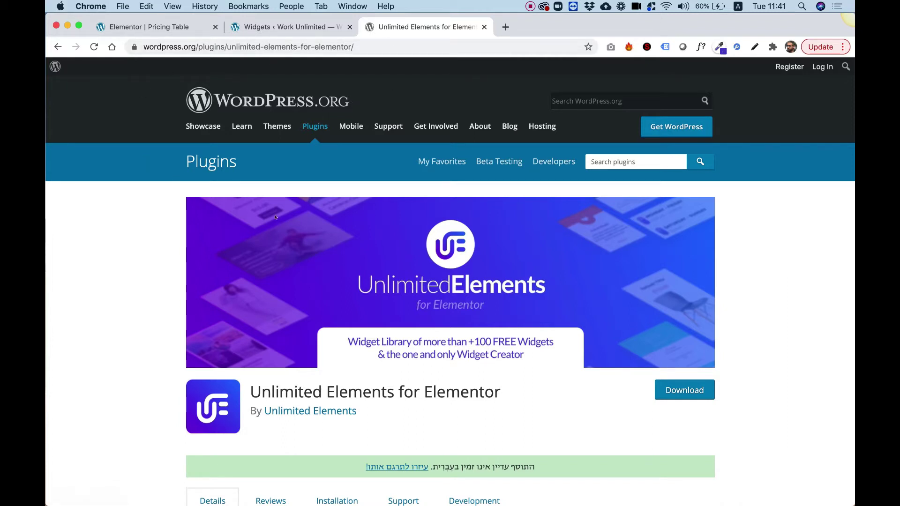
- Show the Marketing Widgets category in the Unlimited Elements widget library, listing Pricing Table
scroll(462, 243, down, 1)
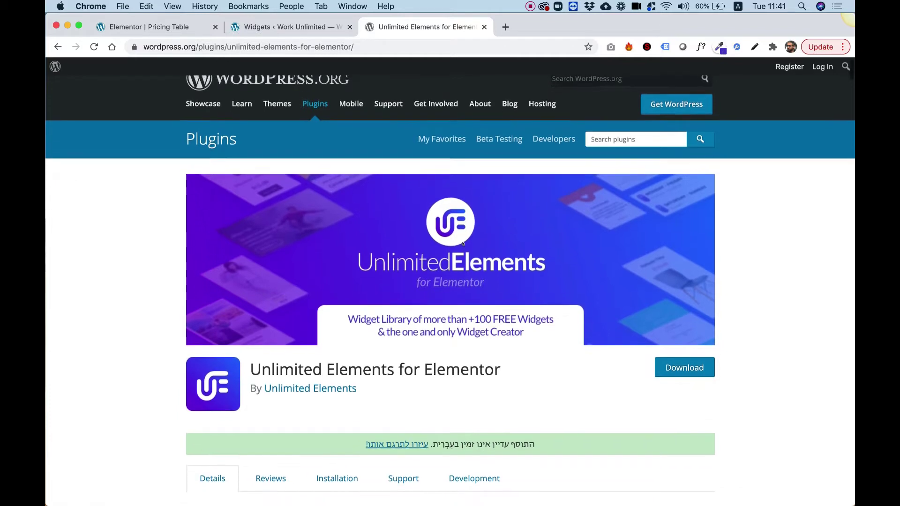
scroll(463, 243, up, 1)
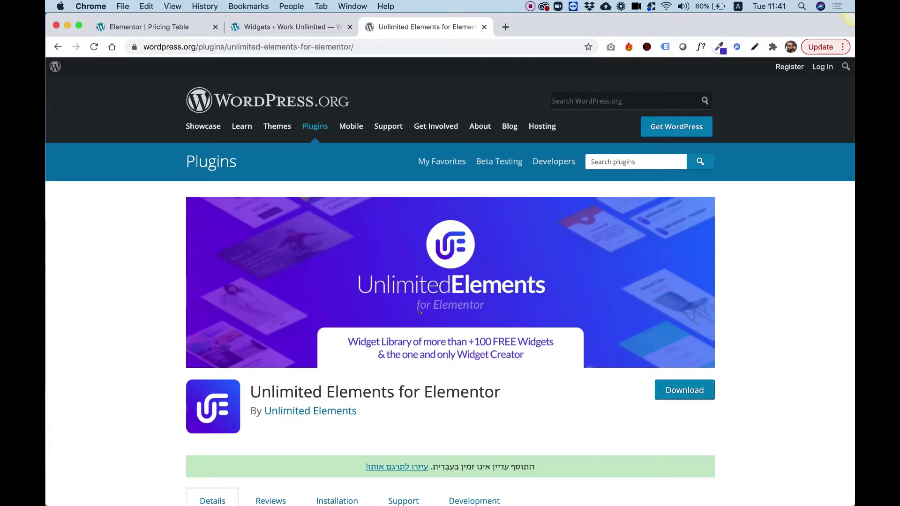
click(274, 26)
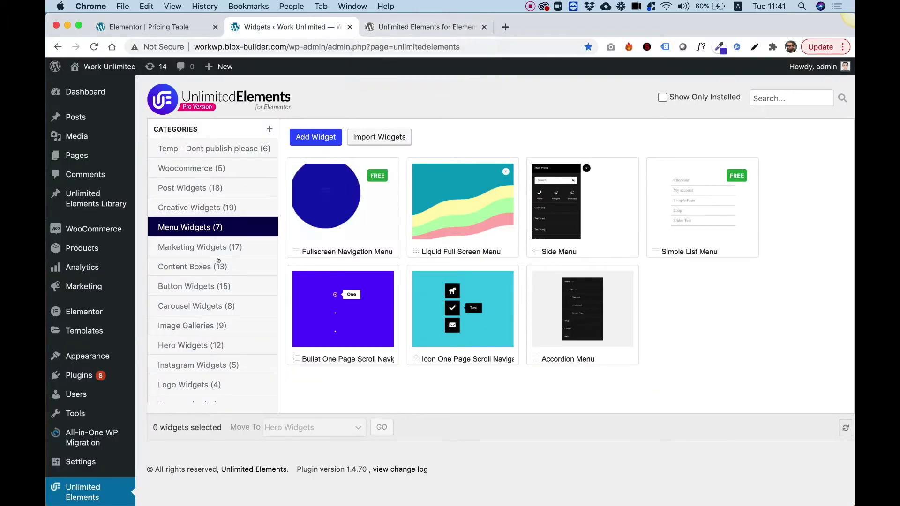
mouse_move(91, 377)
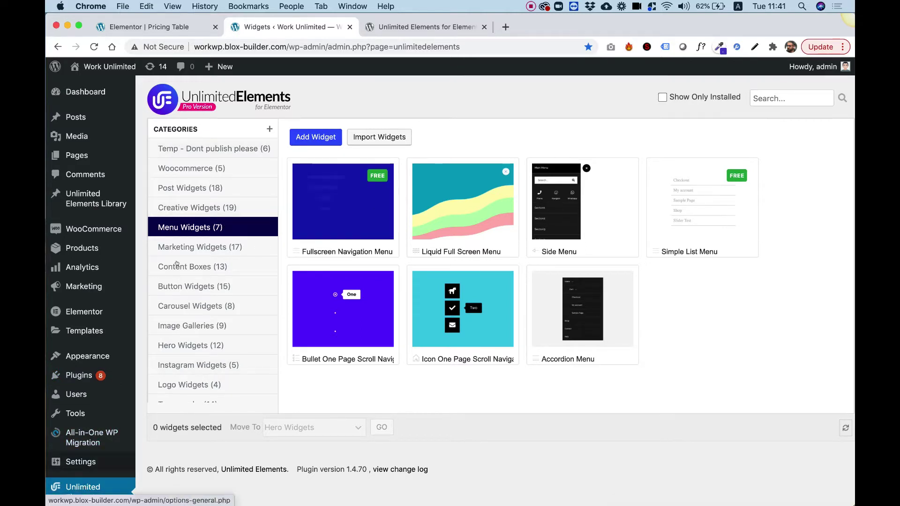
click(185, 242)
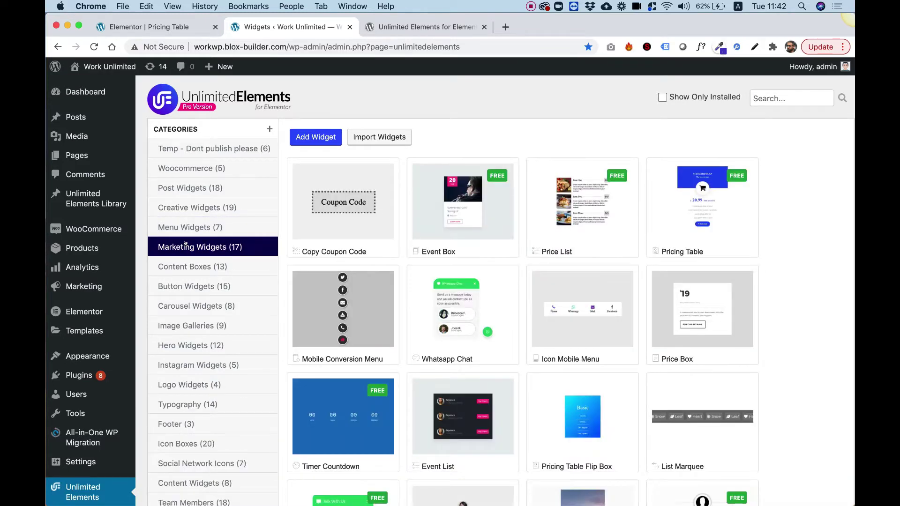
mouse_move(688, 177)
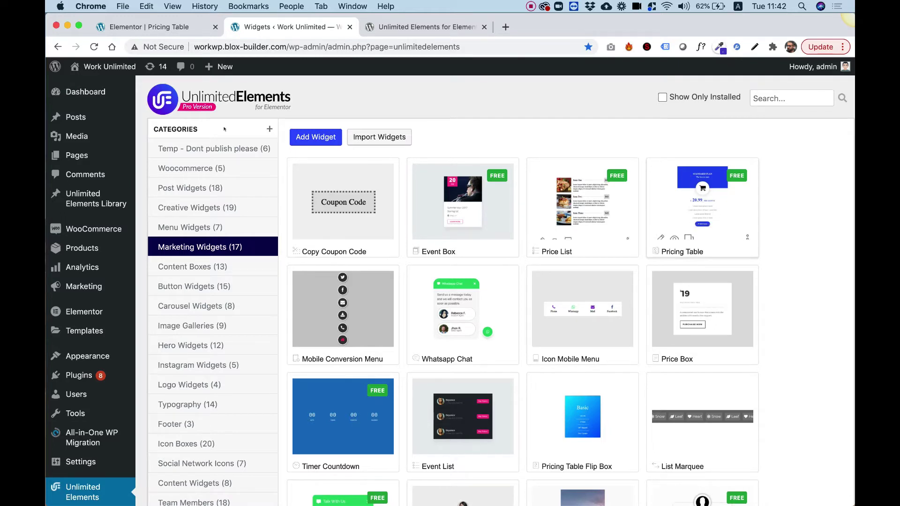
- Search widgets for 'pricing' and drop the Pricing Table widget into the middle column
click(169, 27)
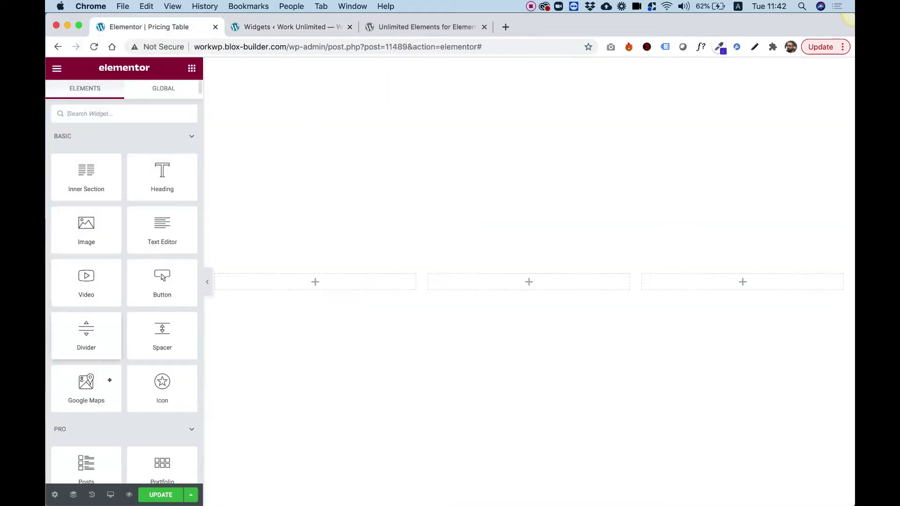
click(119, 114)
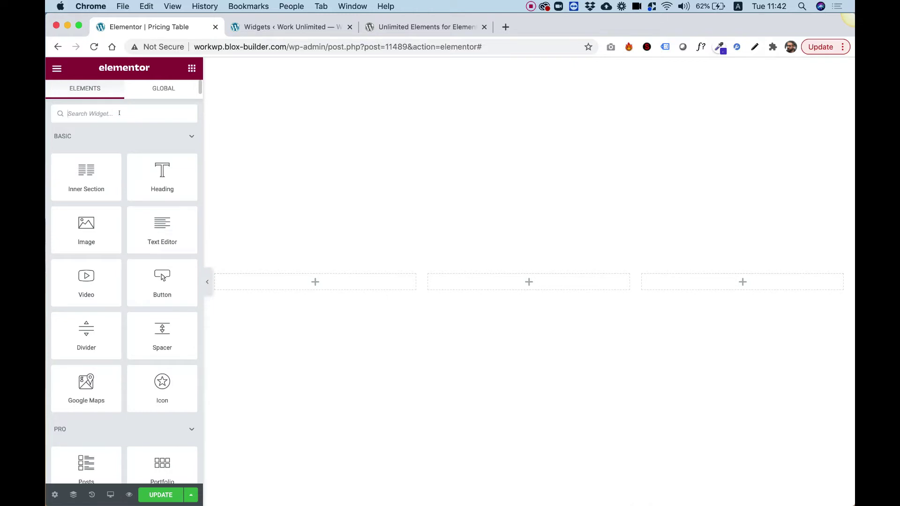
text(p)
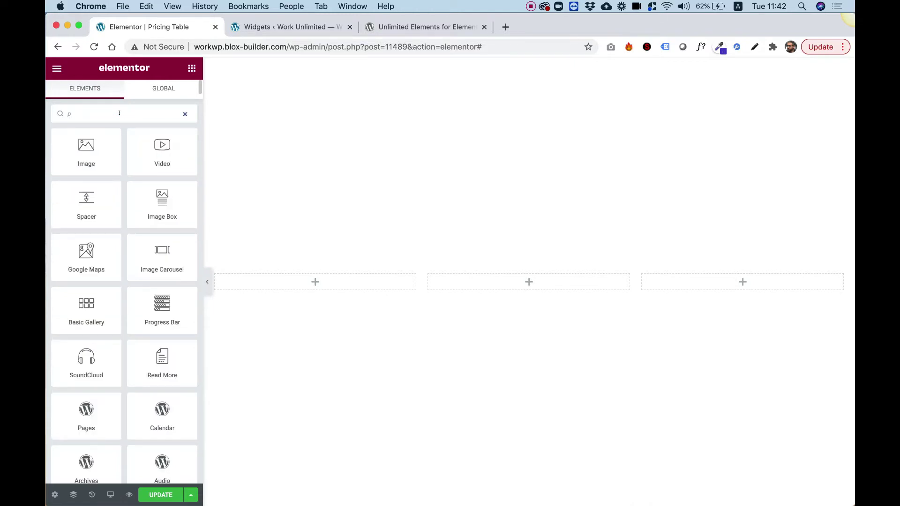
text(ricing)
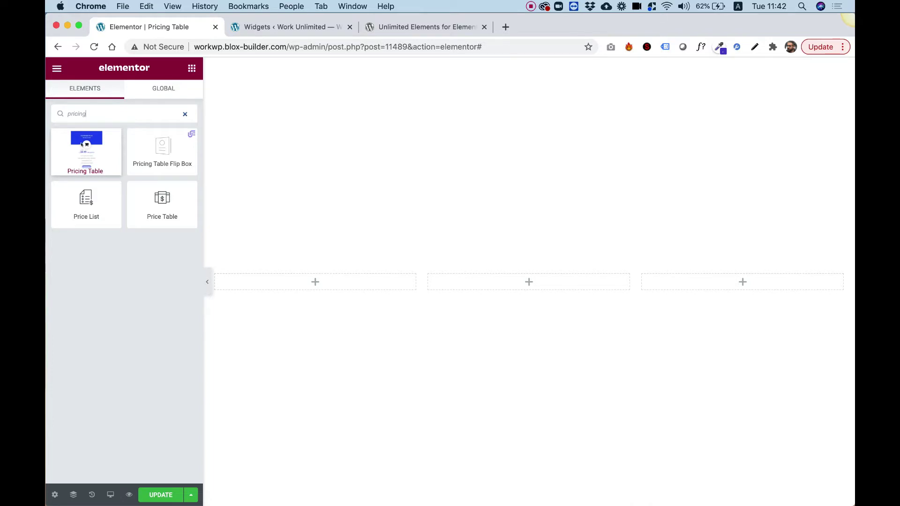
drag(83, 144, 507, 276)
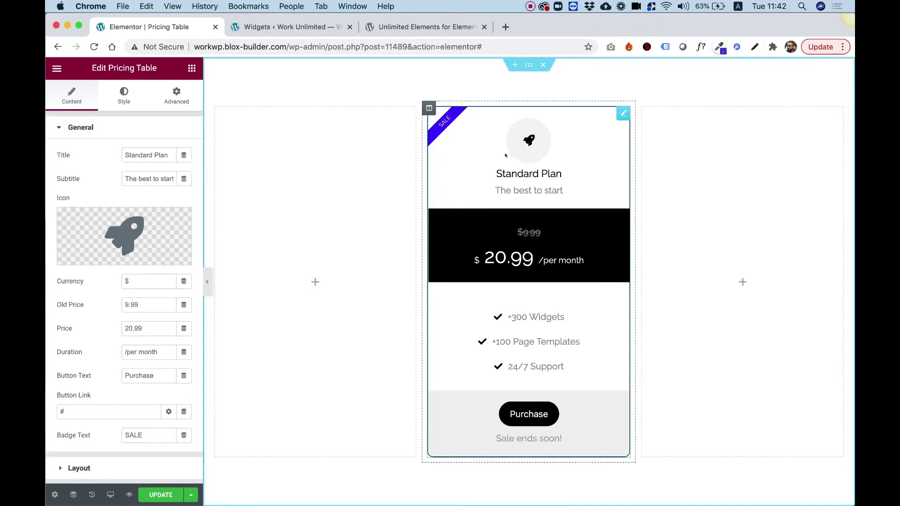
click(131, 281)
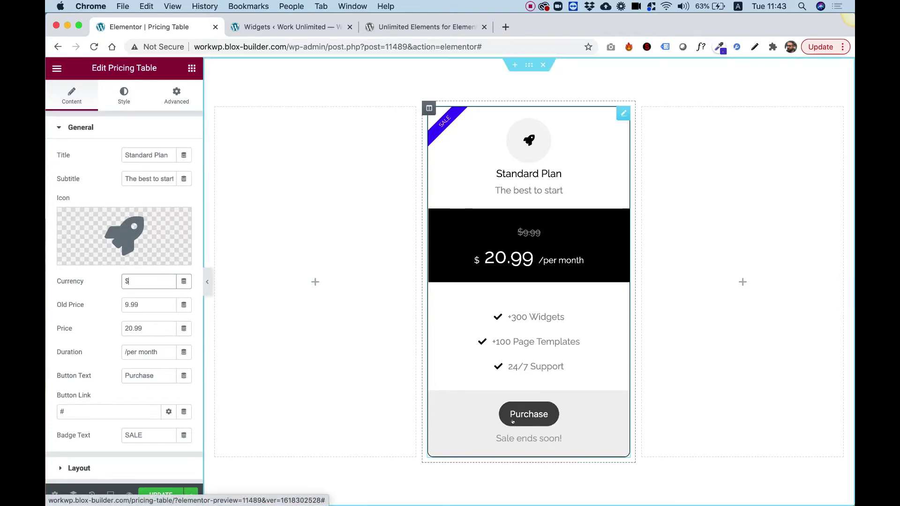
scroll(77, 425, down, 1)
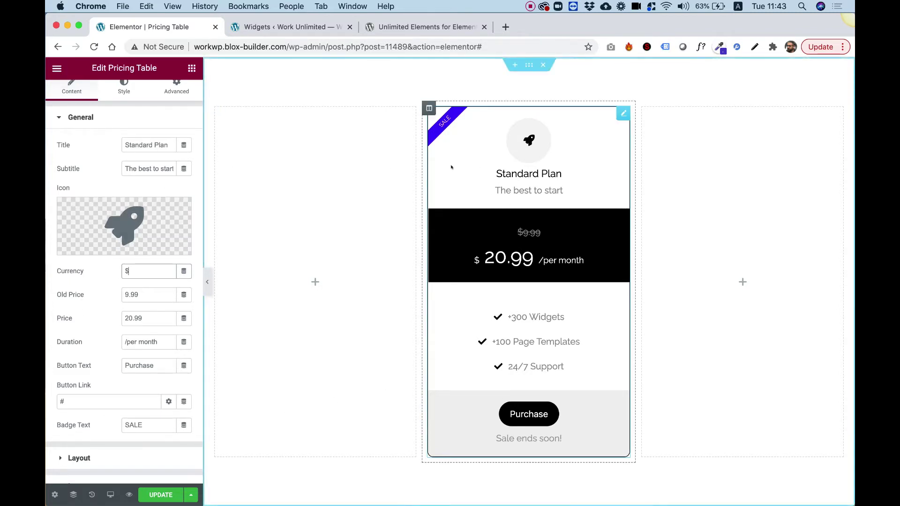
scroll(565, 252, down, 1)
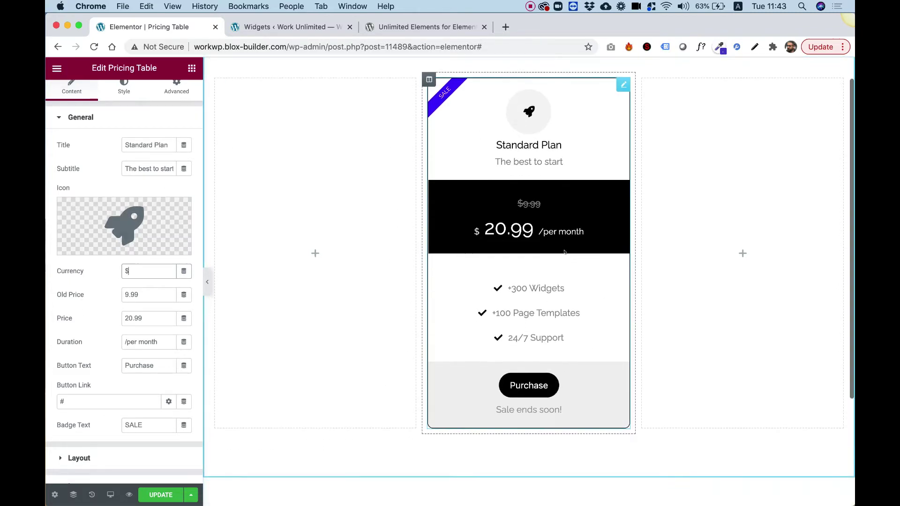
mouse_move(141, 238)
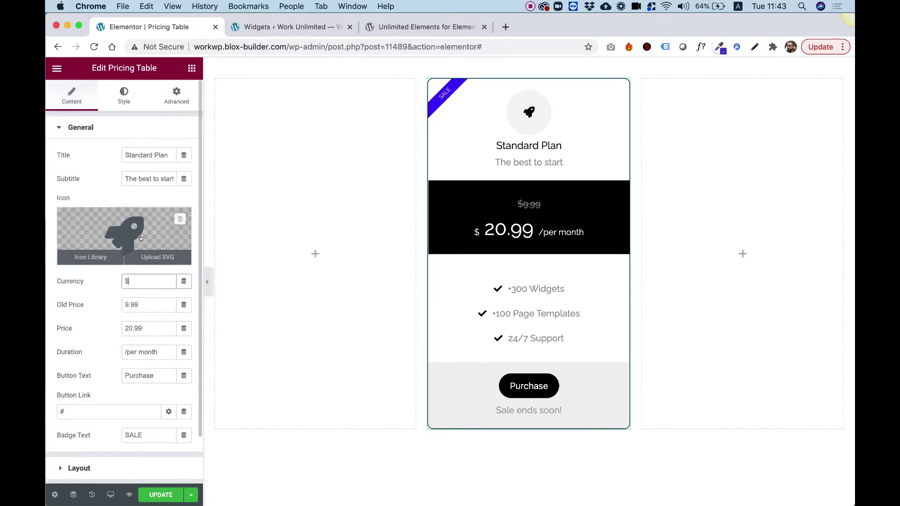
scroll(112, 253, down, 2)
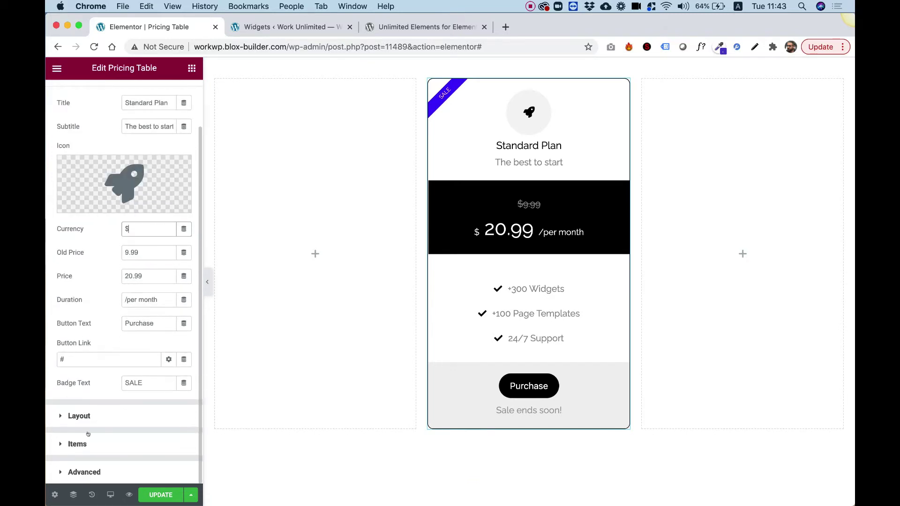
- Set the layout's Icon Placement to Icon In Content, moving the rocket below the price header
click(79, 414)
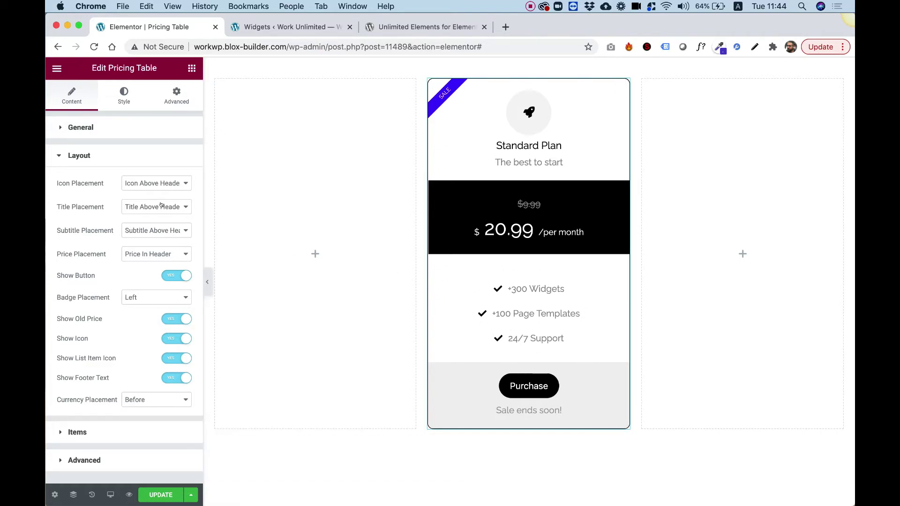
click(140, 184)
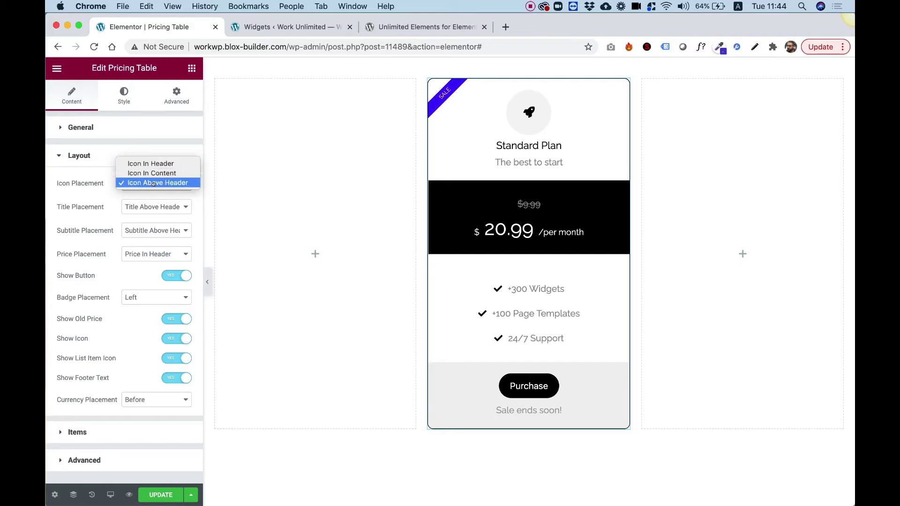
click(145, 164)
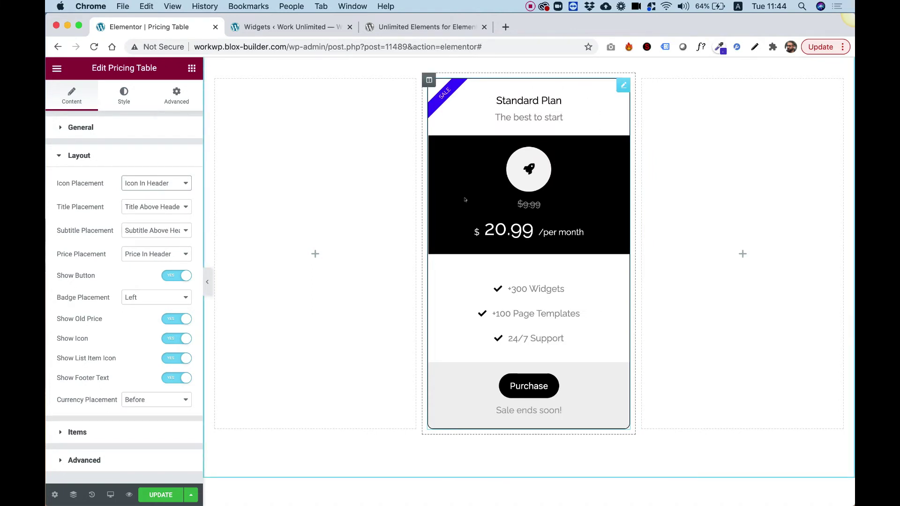
click(152, 183)
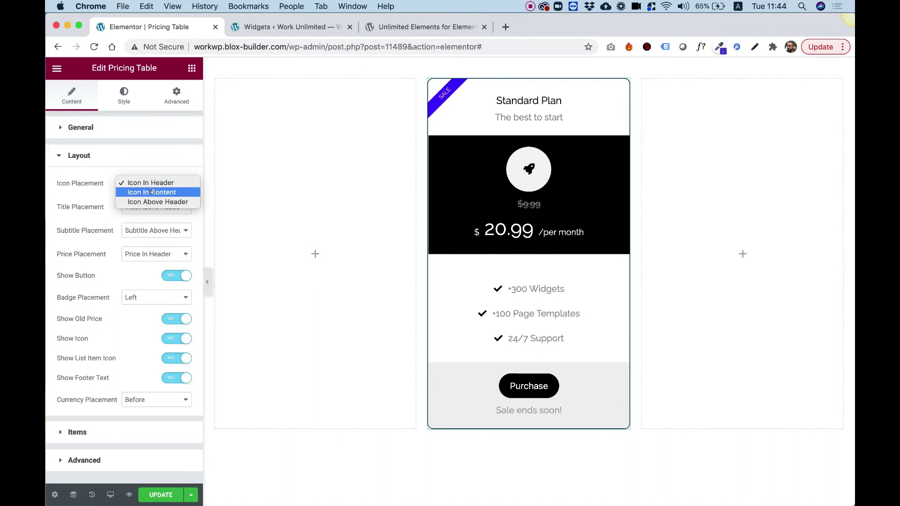
click(153, 192)
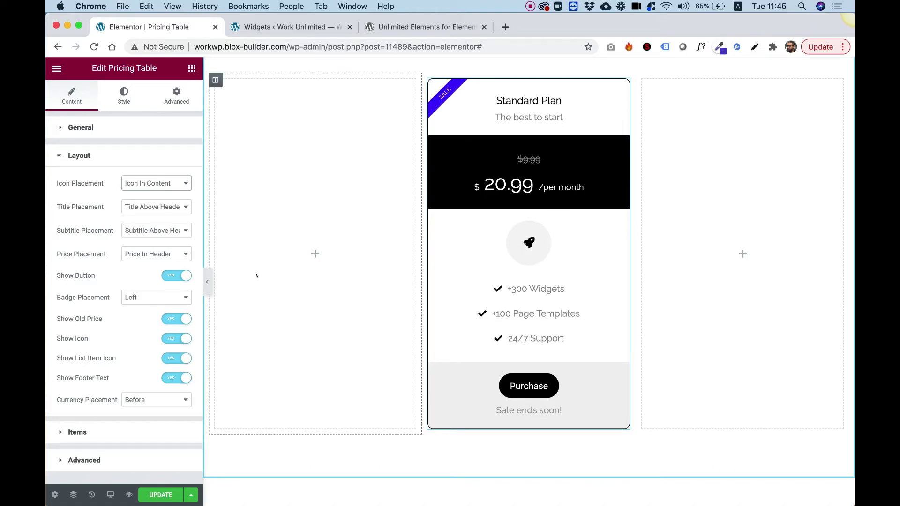
- Raise the pricing box's border width to 5 on all sides
click(129, 85)
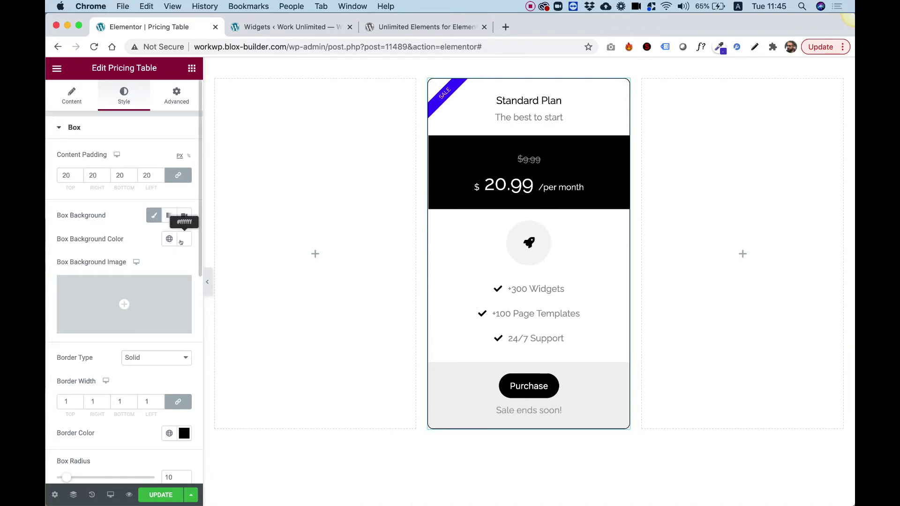
click(67, 402)
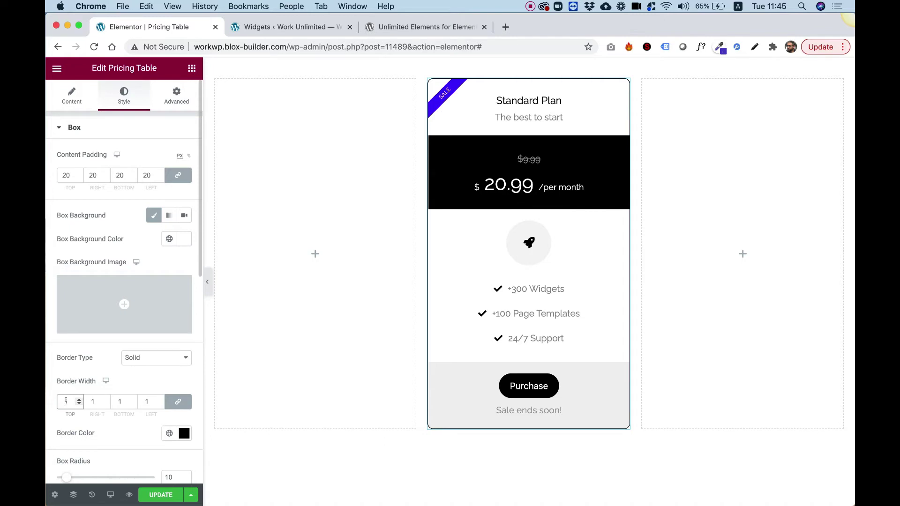
key(Up)
key(Up)
key(Up)
key(Up)
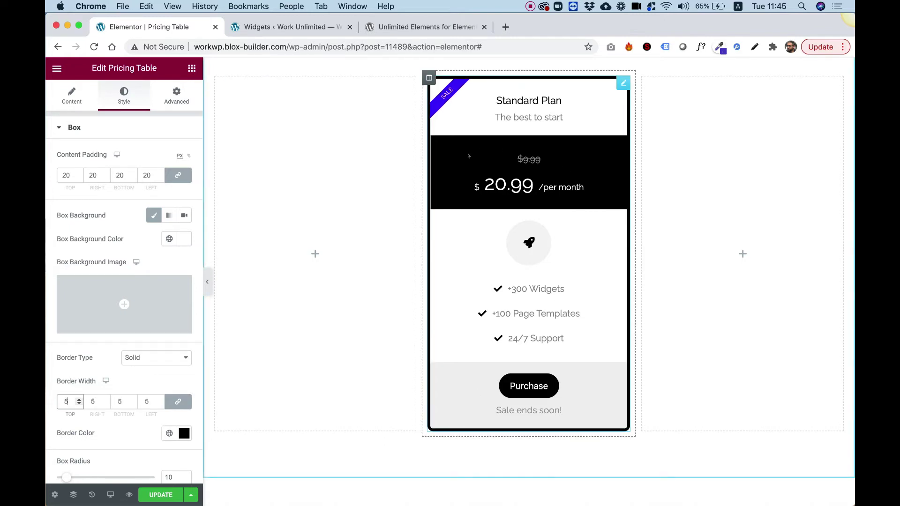
scroll(113, 378, down, 3)
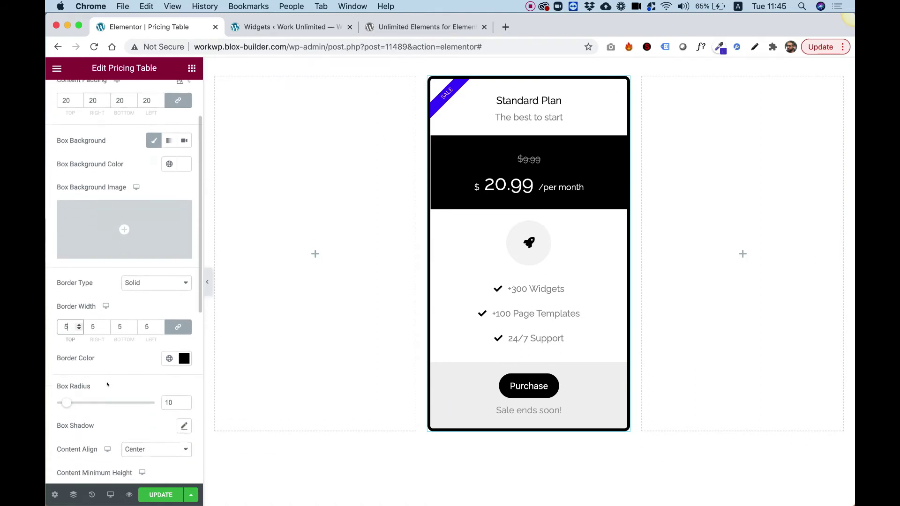
drag(67, 399, 48, 398)
- Try a taller content minimum height, then reset it to 0
scroll(173, 374, down, 5)
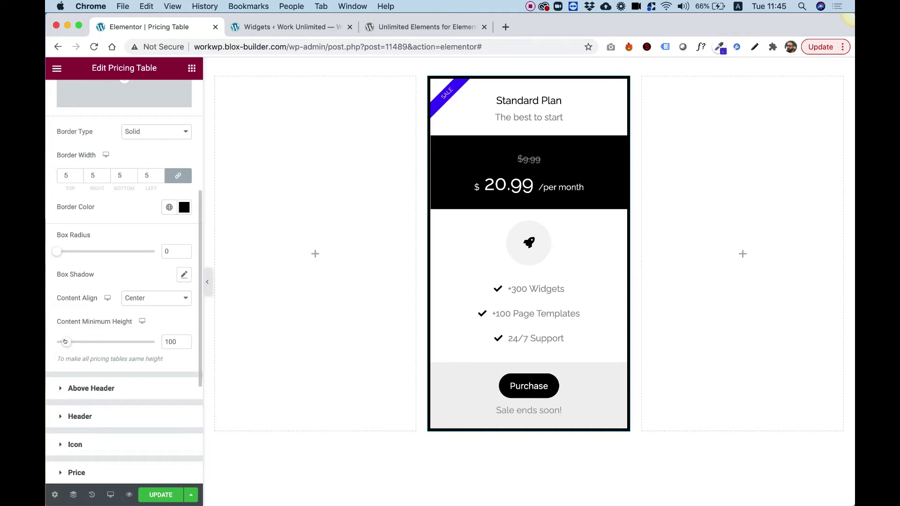
drag(66, 342, 86, 339)
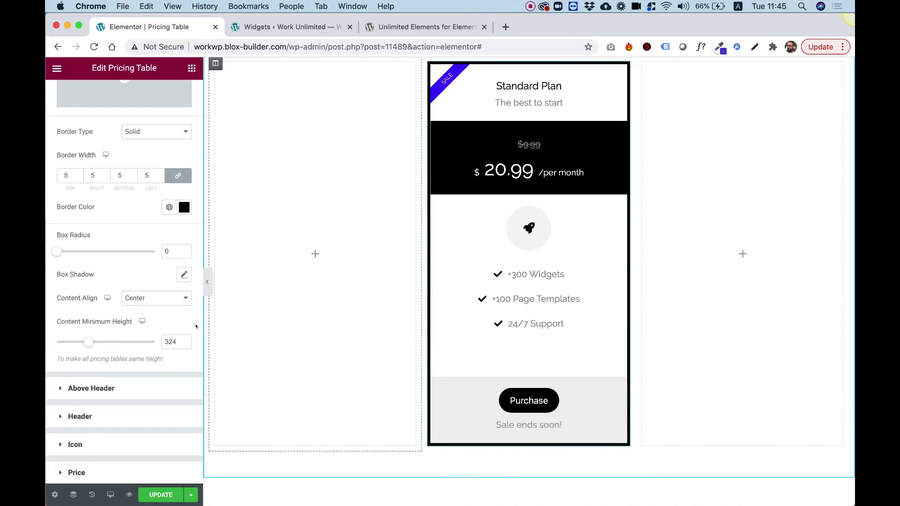
drag(88, 342, 50, 342)
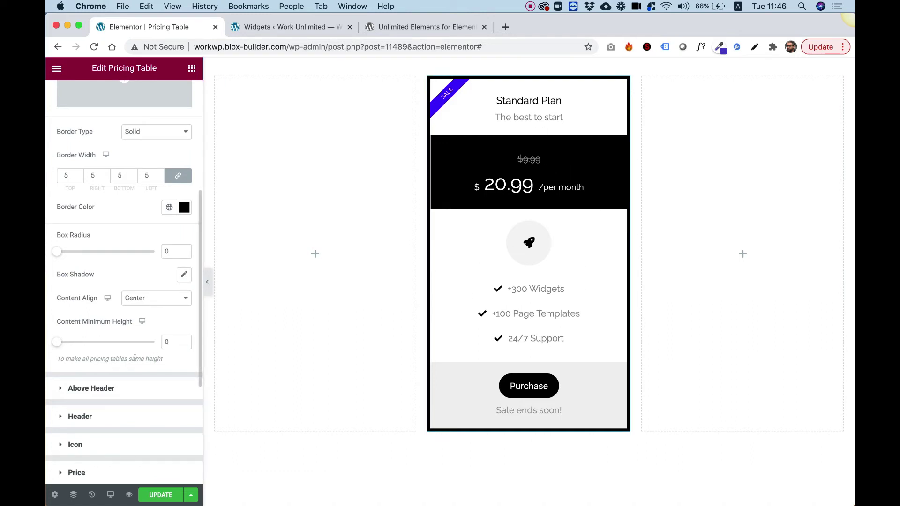
- Set Above Header Direction to Column Reverse so 'The best to start' sits above 'Standard Plan'
click(77, 389)
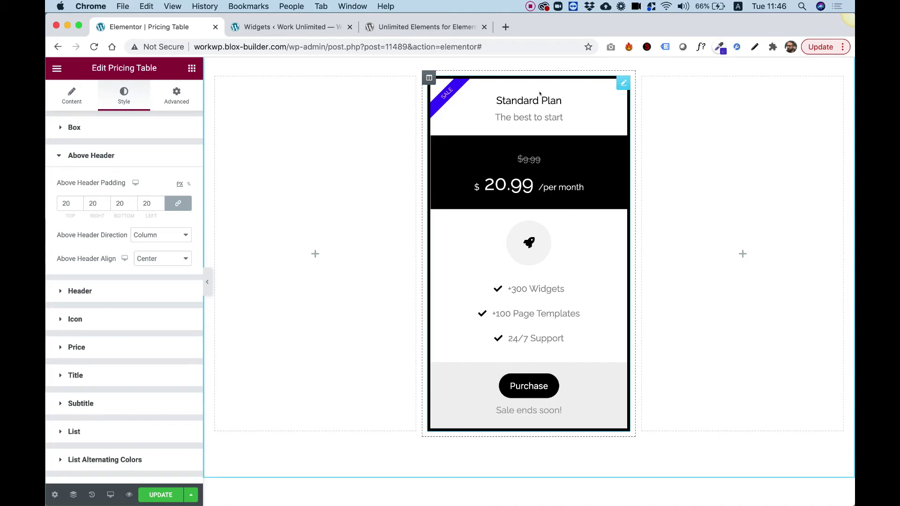
click(158, 234)
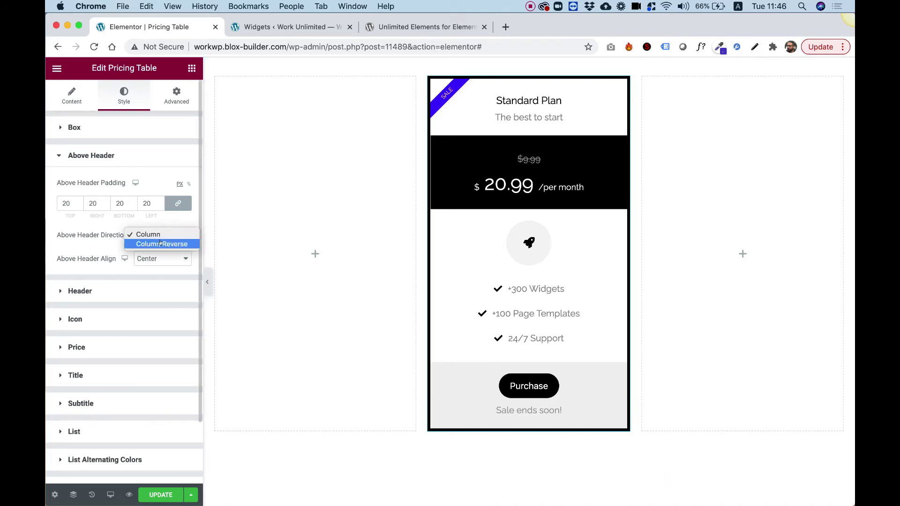
click(160, 243)
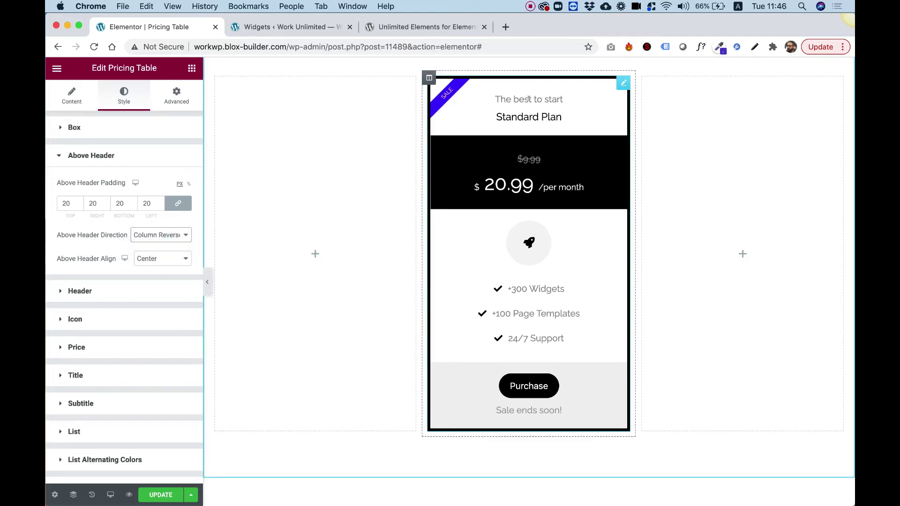
- Give the price header a vivid blue (#3000FF) background and 30 px padding
click(85, 290)
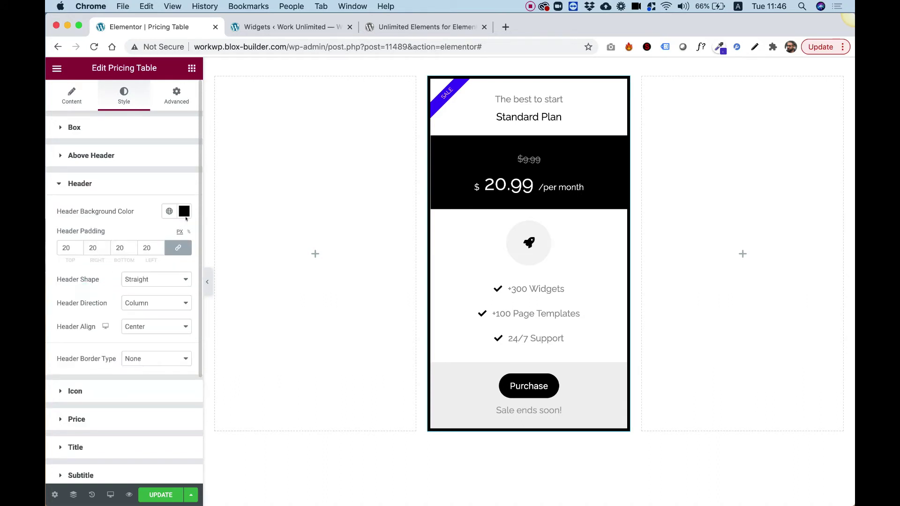
click(183, 212)
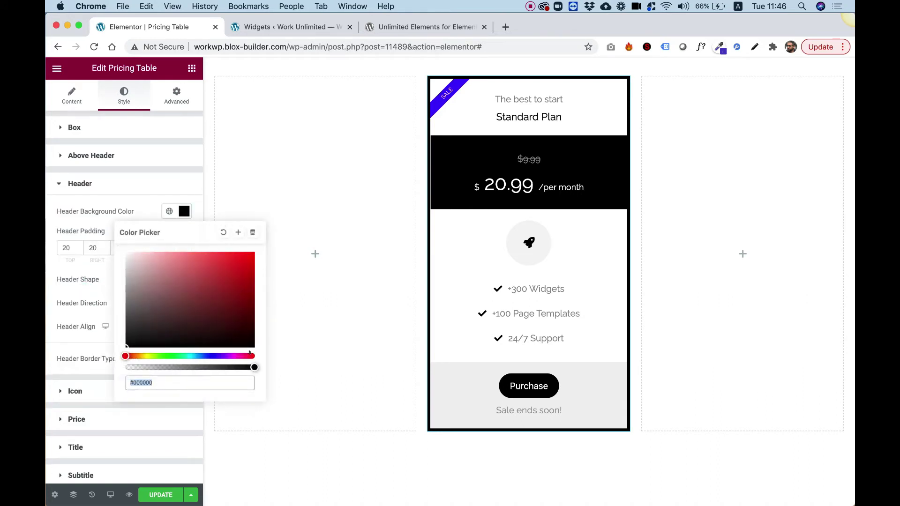
click(216, 356)
drag(229, 294, 260, 243)
click(124, 176)
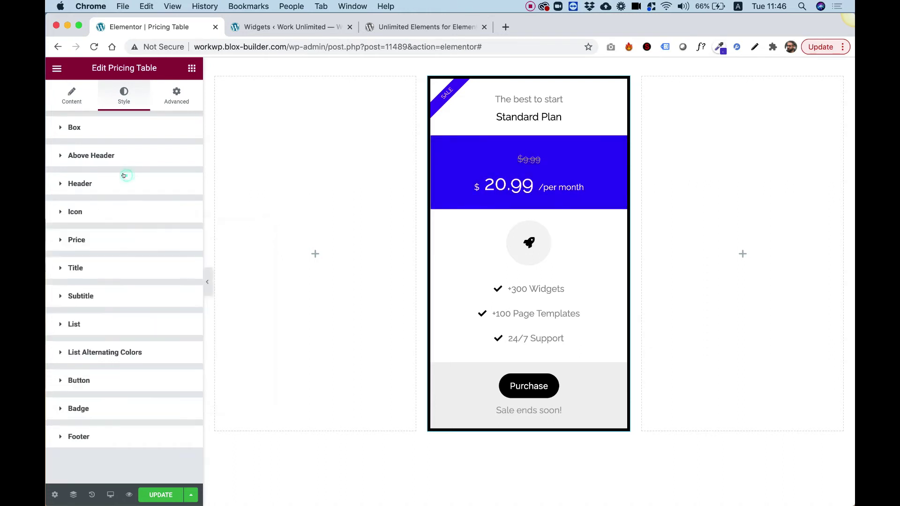
click(123, 176)
click(67, 247)
key(Up)
key(Up)
key(Up)
key(Up)
key(Up)
key(Up)
key(Up)
key(Up)
key(Up)
key(Up)
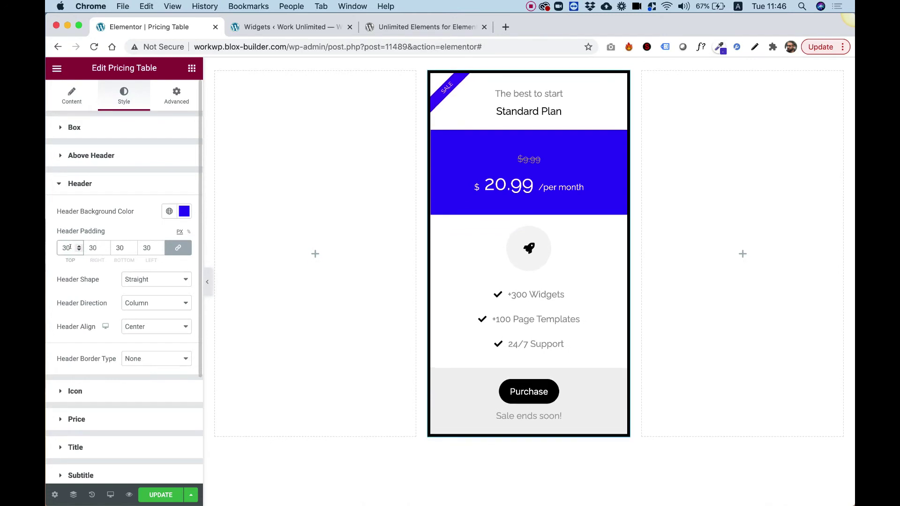
- Set Header Shape to Left Diagonal and Header Direction to Column Reverse, putting $9.99 below $20.99
click(148, 278)
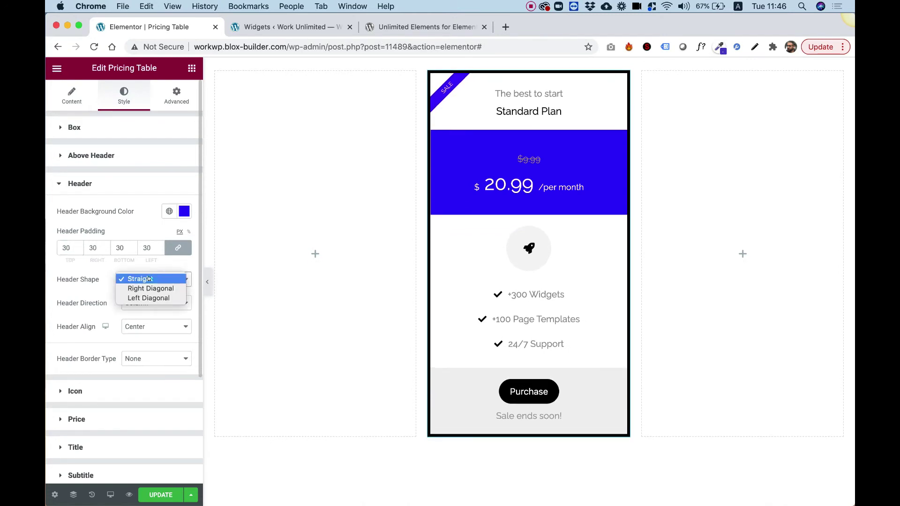
click(149, 287)
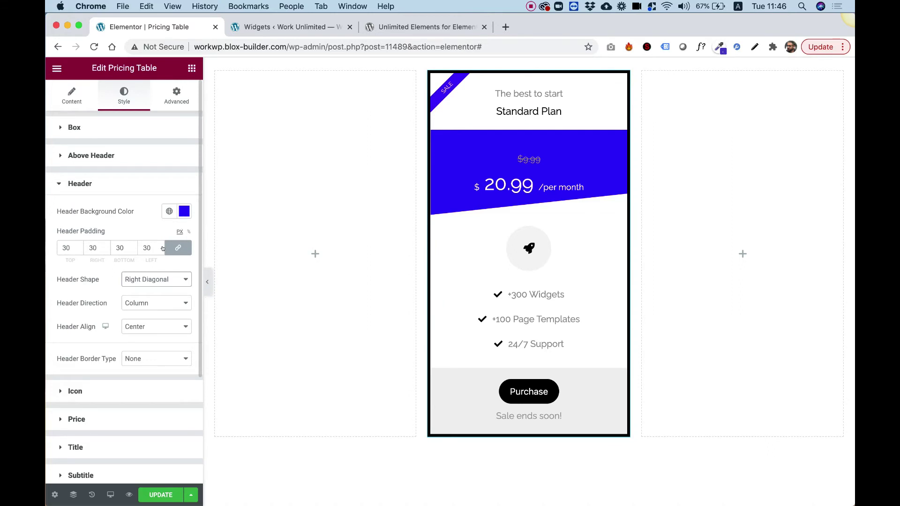
click(146, 282)
click(137, 287)
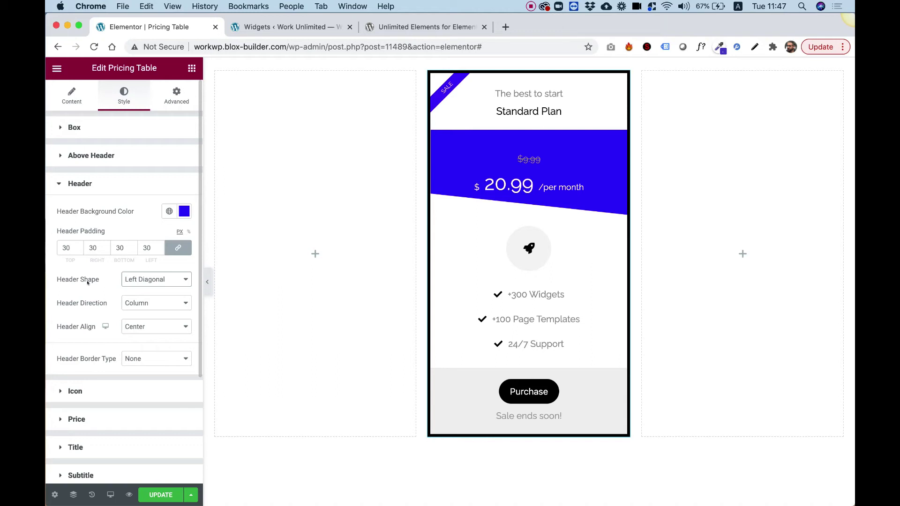
click(124, 303)
click(138, 310)
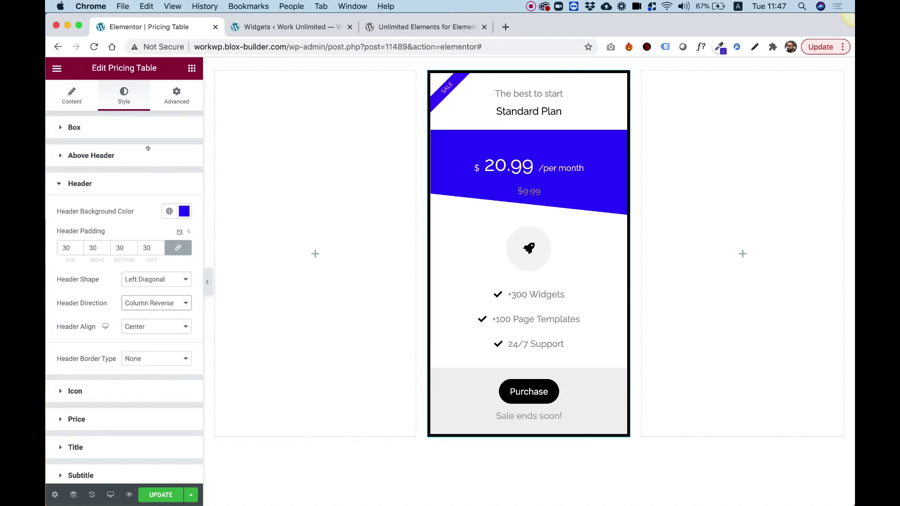
click(64, 100)
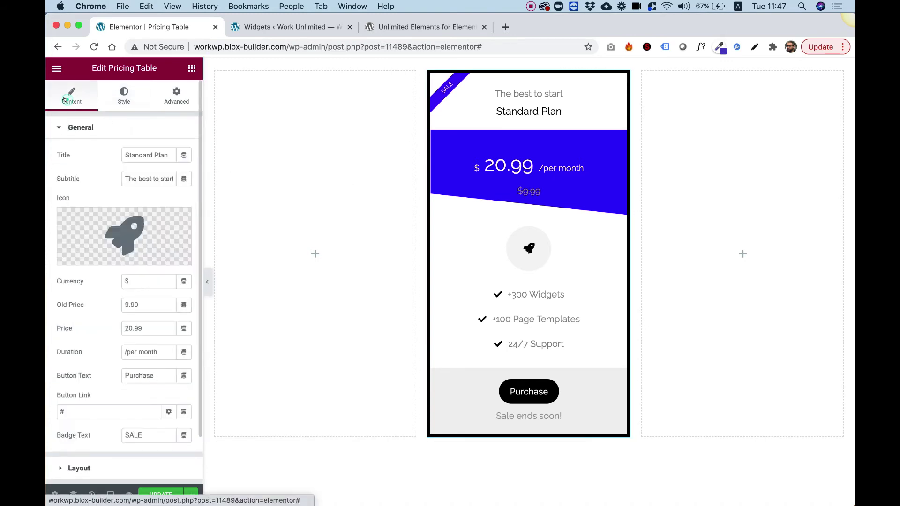
- Change Icon Placement to Icon In Header, placing the rocket inside the blue header
scroll(79, 334, down, 2)
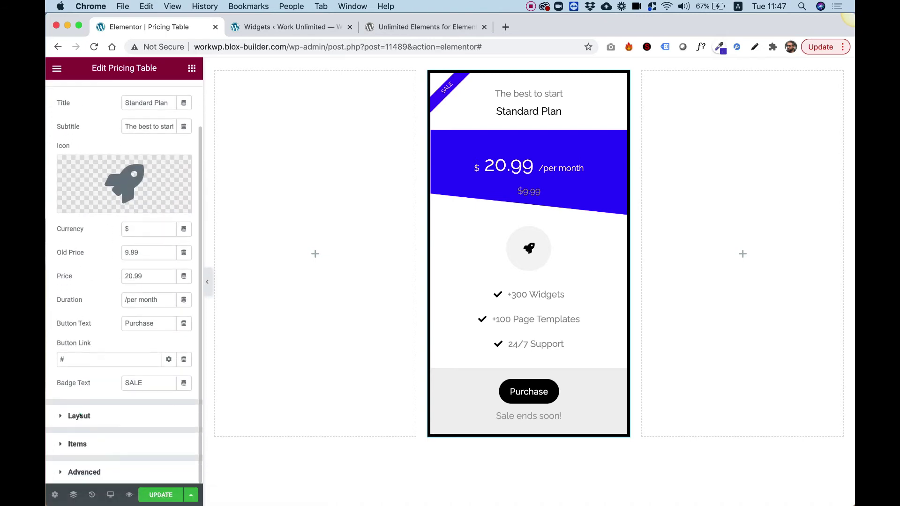
click(80, 414)
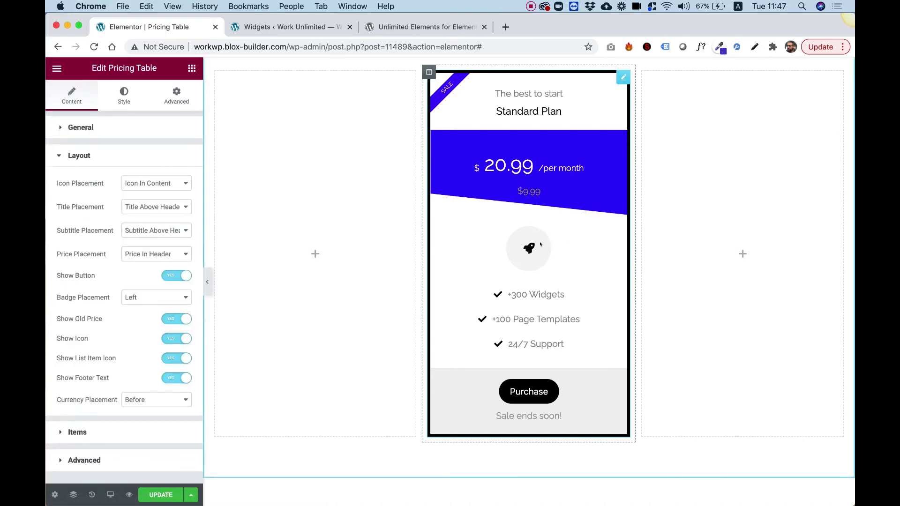
click(136, 184)
click(143, 173)
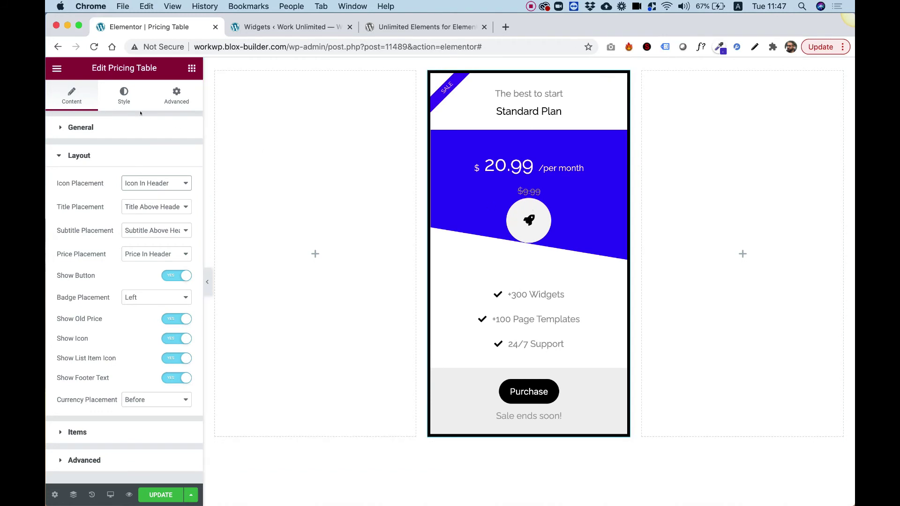
- Set Header Direction back to Column so the rocket icon sits above the prices
click(119, 100)
click(99, 130)
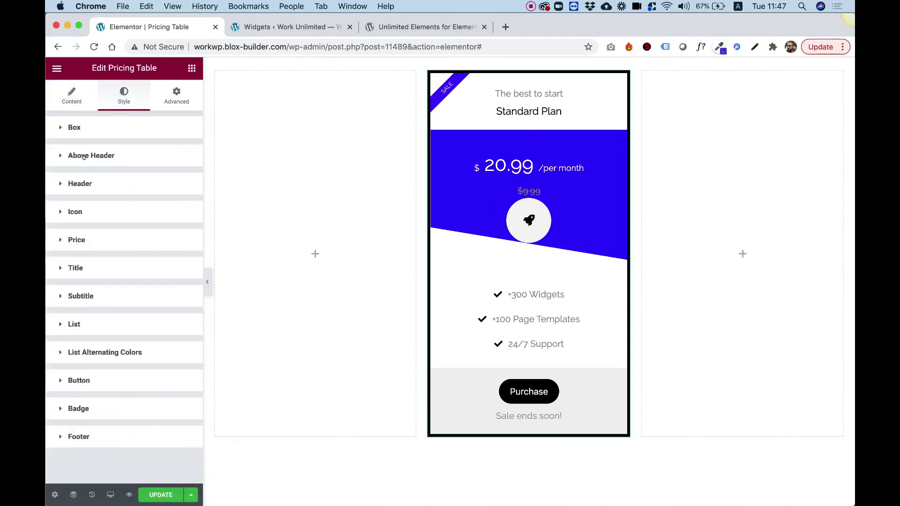
click(77, 183)
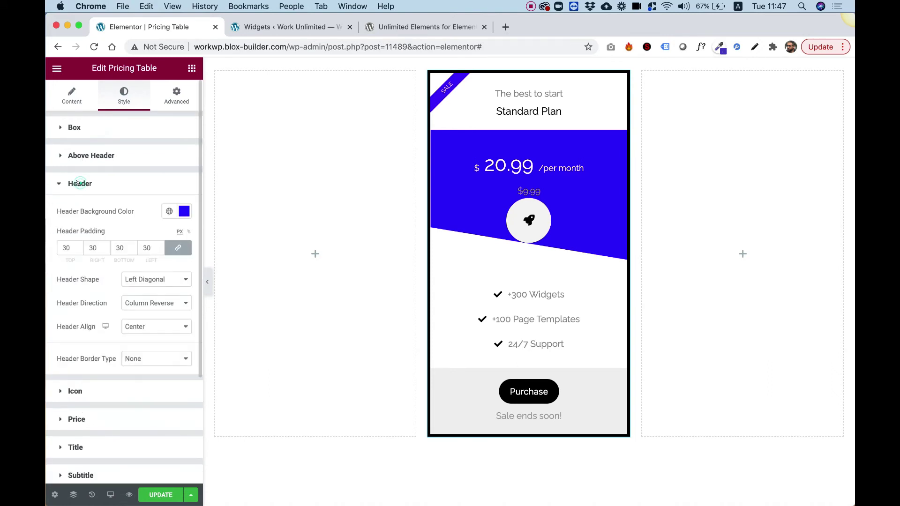
click(132, 303)
click(134, 293)
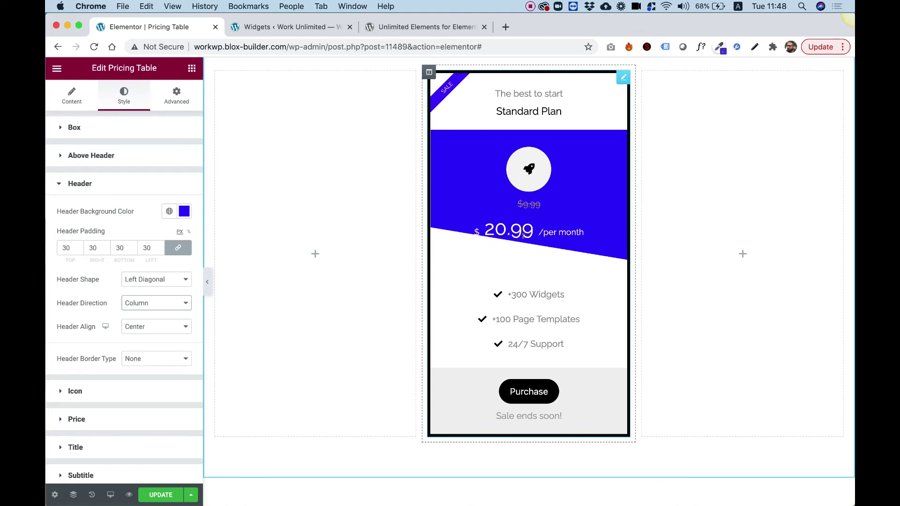
- Unlink the header padding and set the bottom padding to 80
click(171, 247)
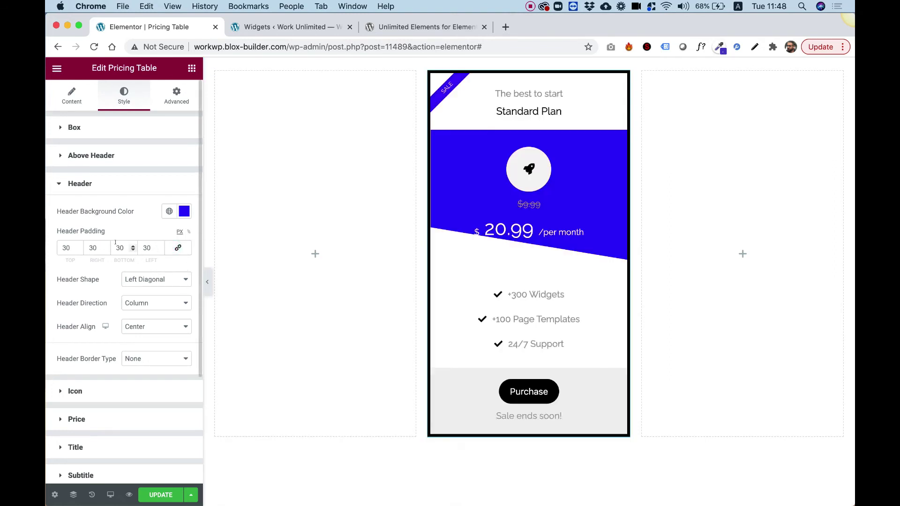
drag(116, 242, 112, 243)
text(8)
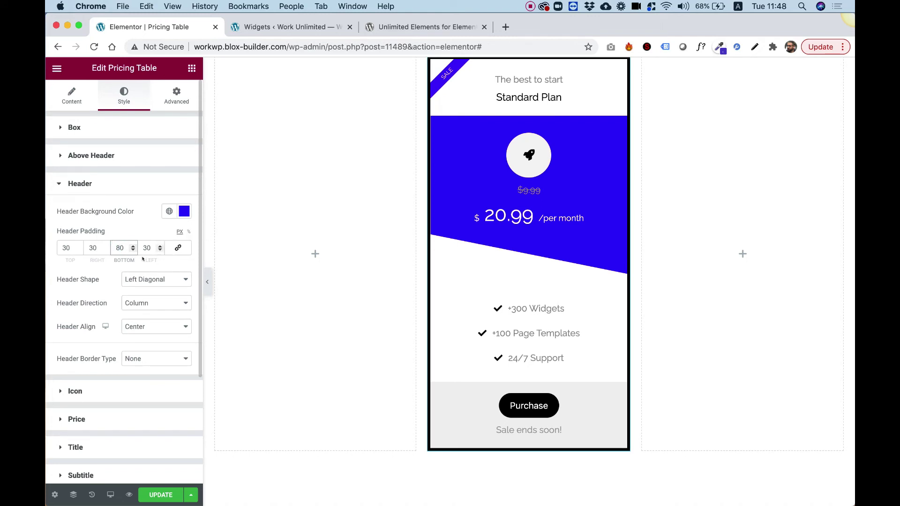
- Set the icon size to 84 and icon radius to 20, leaving icon spacing at 0
click(86, 391)
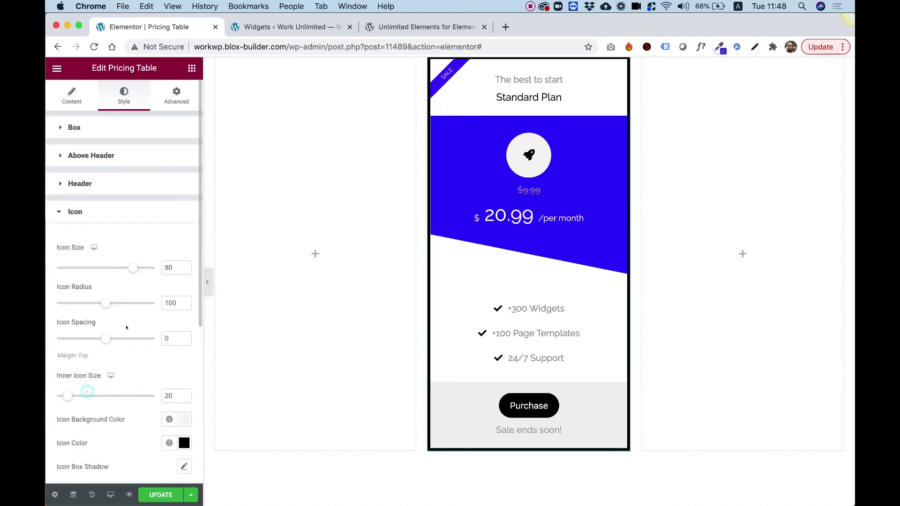
mouse_move(126, 268)
mouse_down()
mouse_move(108, 268)
mouse_move(135, 268)
mouse_up()
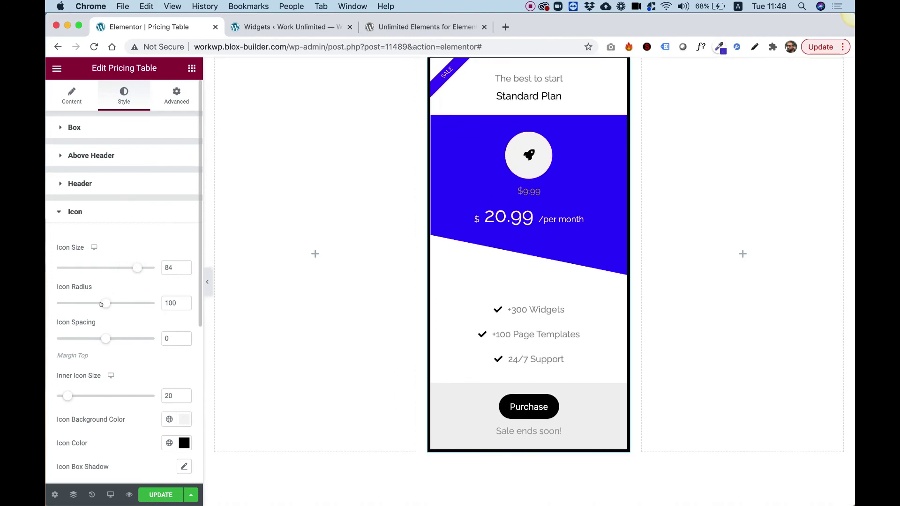
drag(101, 304, 60, 300)
scroll(133, 333, down, 3)
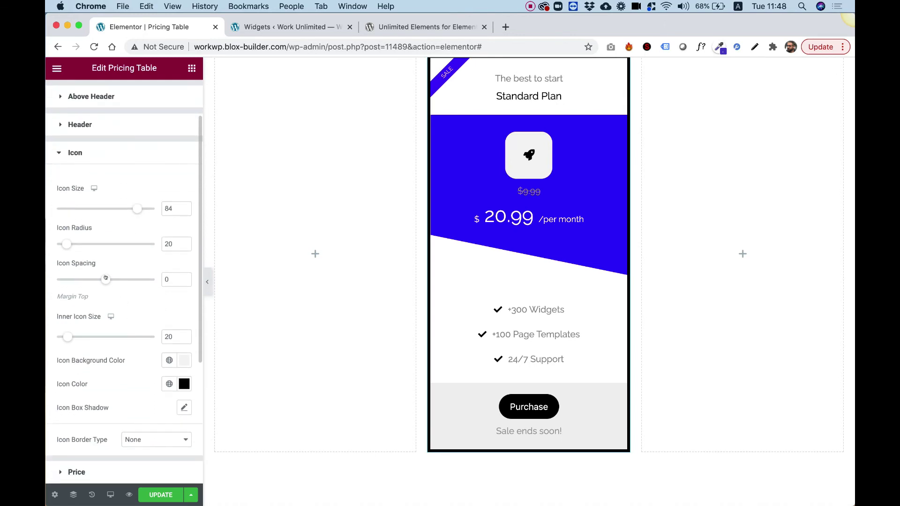
mouse_move(105, 279)
mouse_down()
mouse_move(76, 280)
mouse_move(101, 281)
mouse_up()
- Set the old price colour to white (#FFFFFF), then expand the Title style section
scroll(156, 360, down, 3)
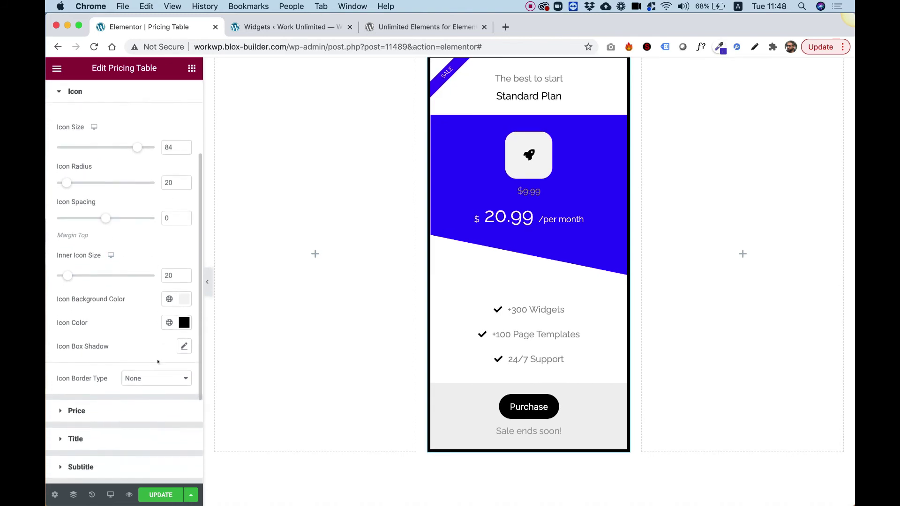
scroll(156, 360, down, 1)
scroll(156, 361, down, 1)
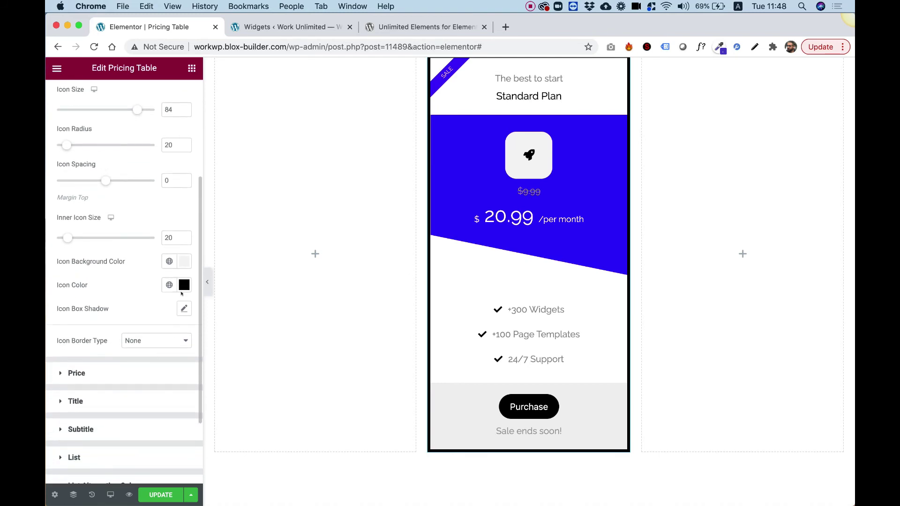
click(108, 373)
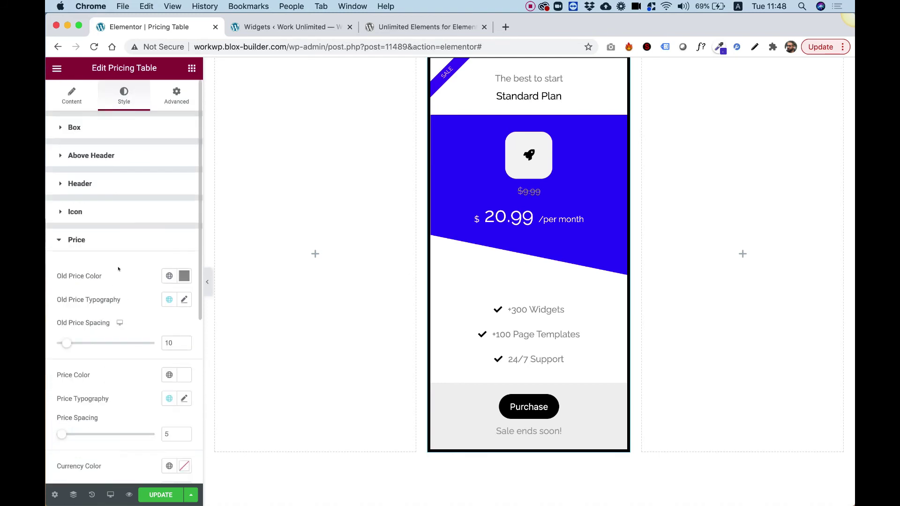
click(184, 212)
text(#FFFFFF)
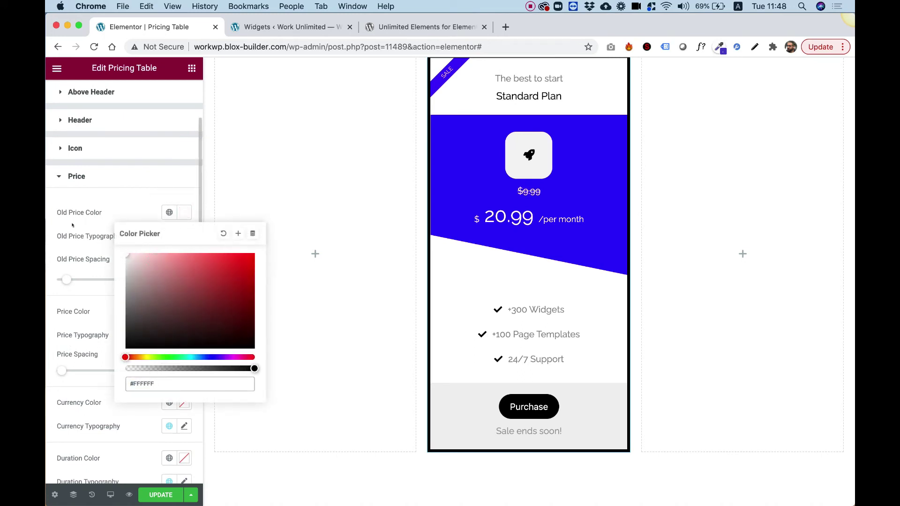
click(54, 200)
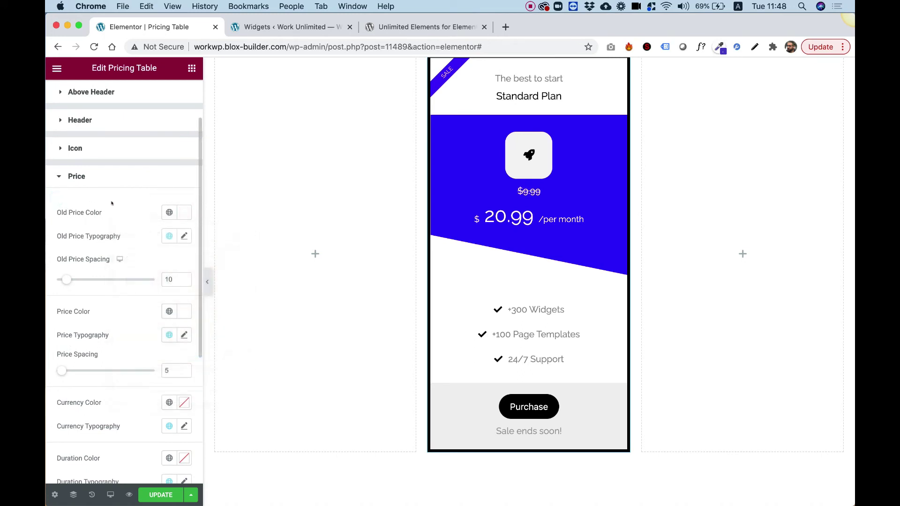
scroll(85, 331, down, 9)
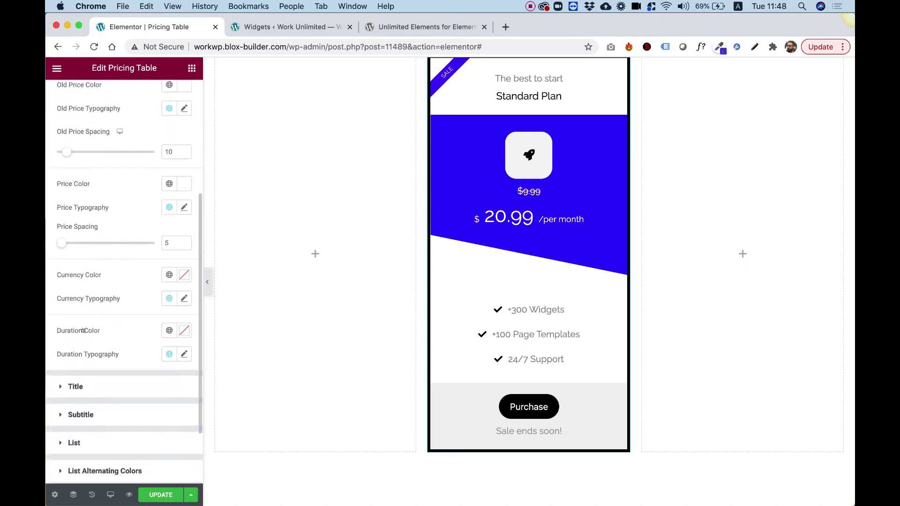
click(82, 302)
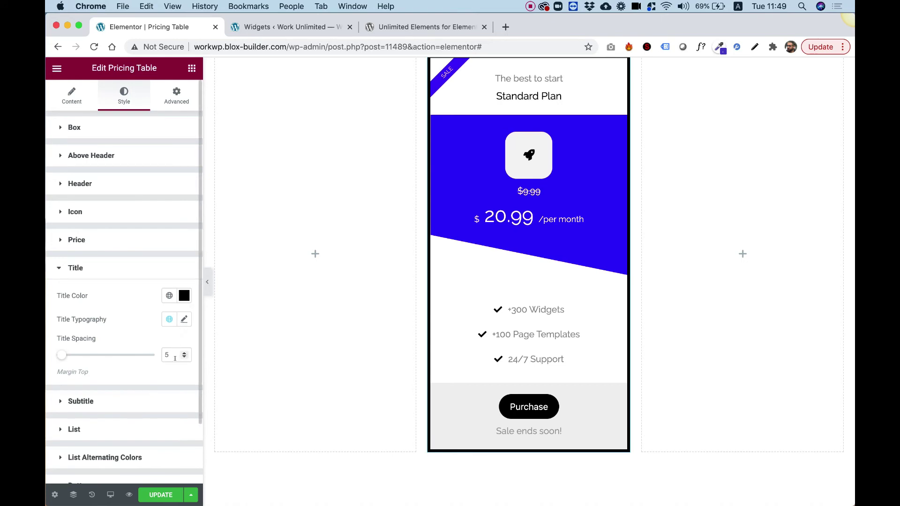
- Set the list alignment to Start and raise the list item padding to 20
click(83, 430)
scroll(79, 354, down, 3)
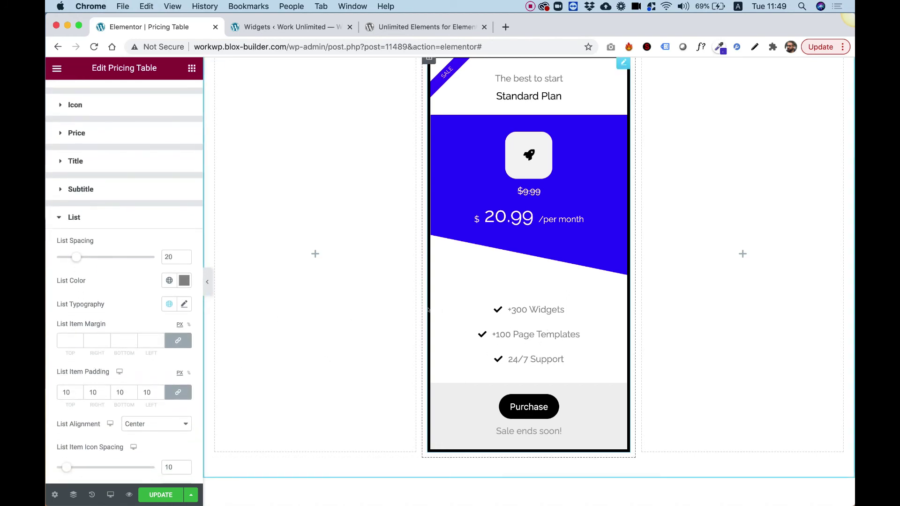
click(133, 425)
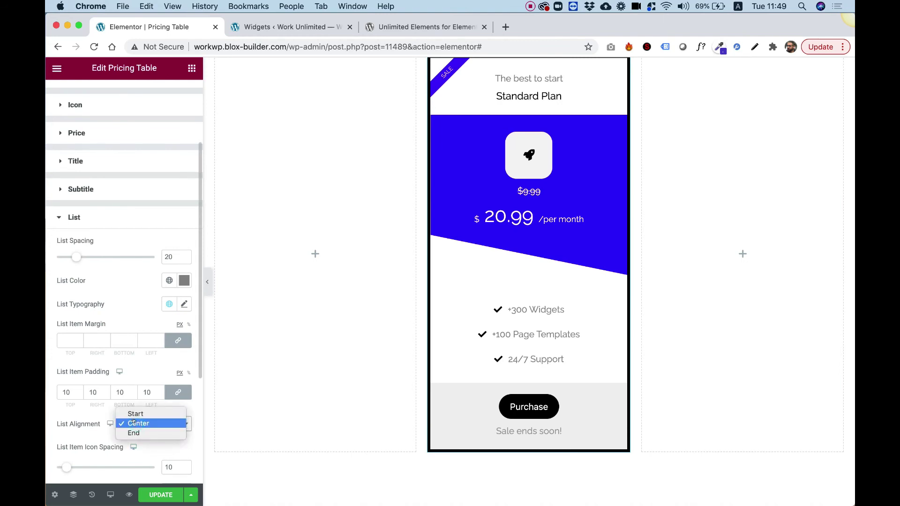
click(135, 414)
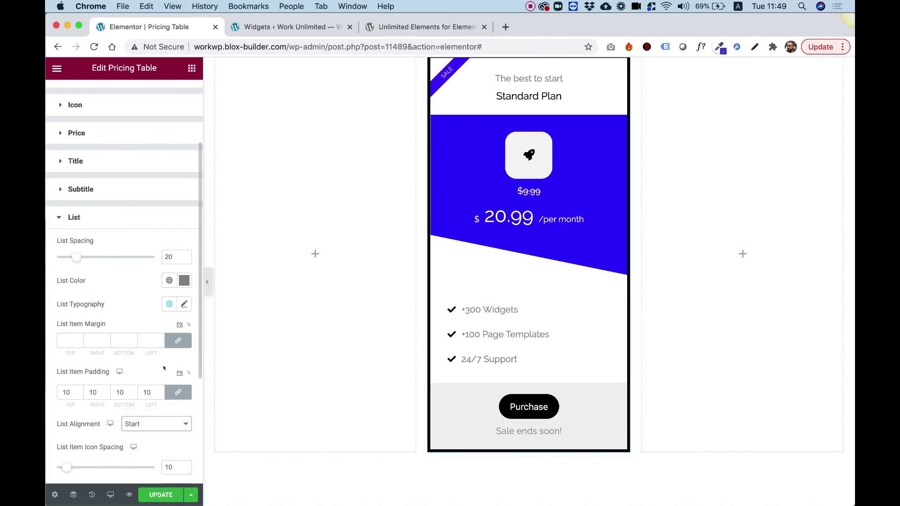
scroll(178, 361, down, 2)
click(62, 362)
key(Up)
key(Up)
key(Up)
key(Up)
key(Up)
key(Up)
key(Up)
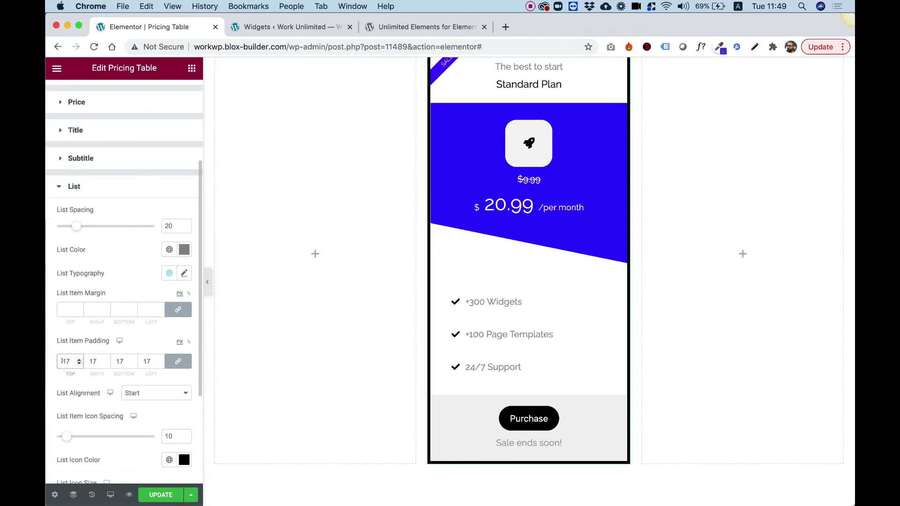
key(Up)
key(Up)
key(Up)
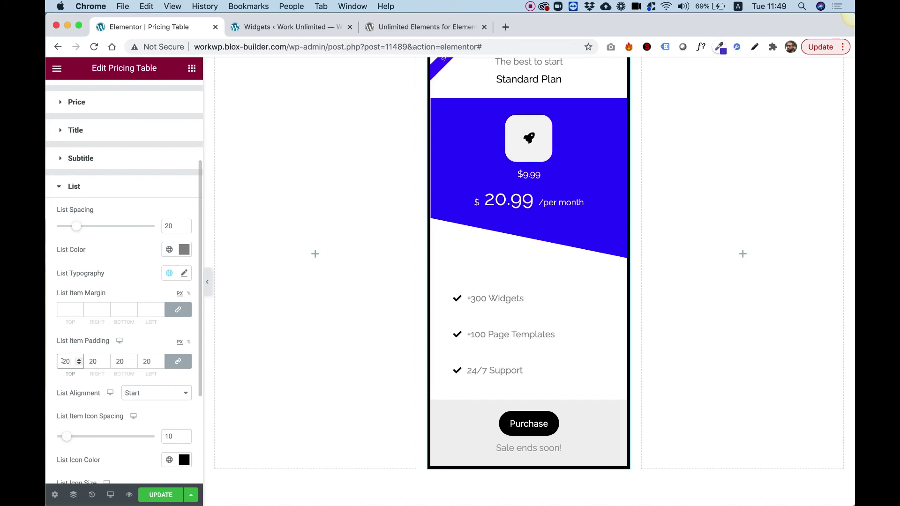
- Color the list checkmark icons red (#FA0000)
scroll(93, 361, down, 4)
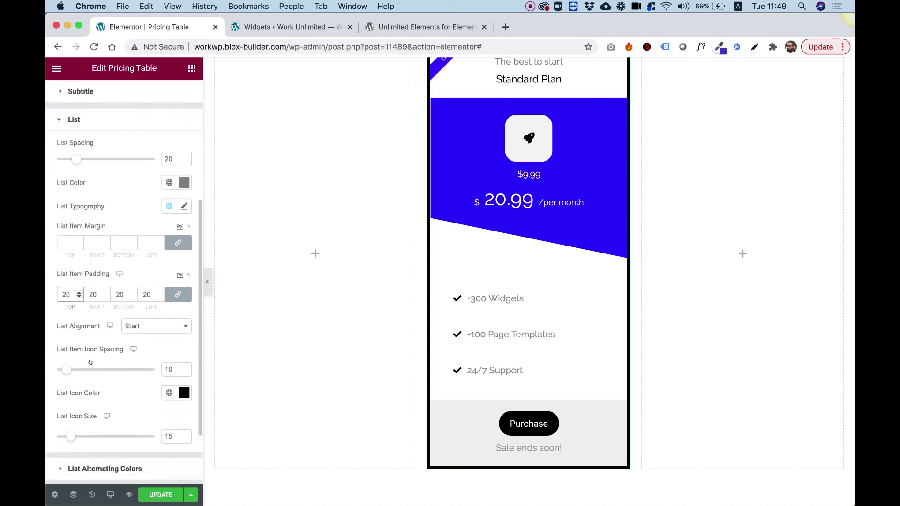
click(184, 366)
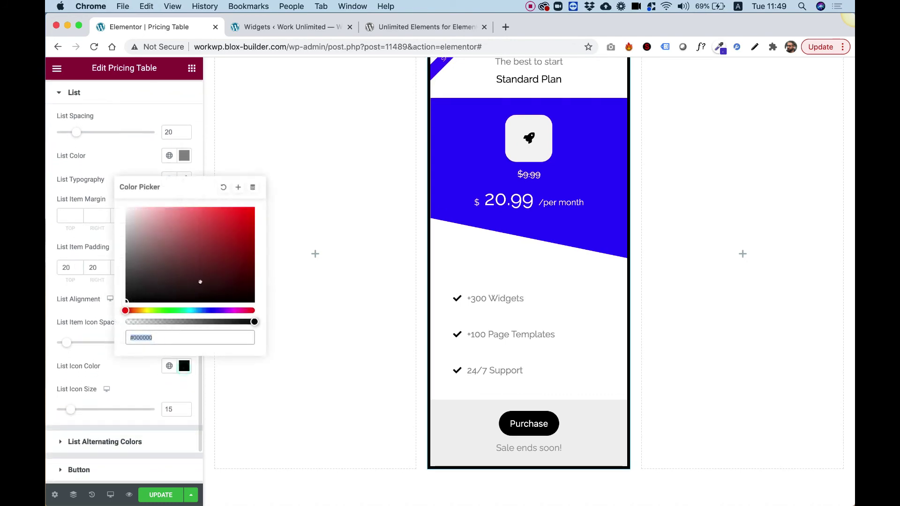
text(#FF8C8C)
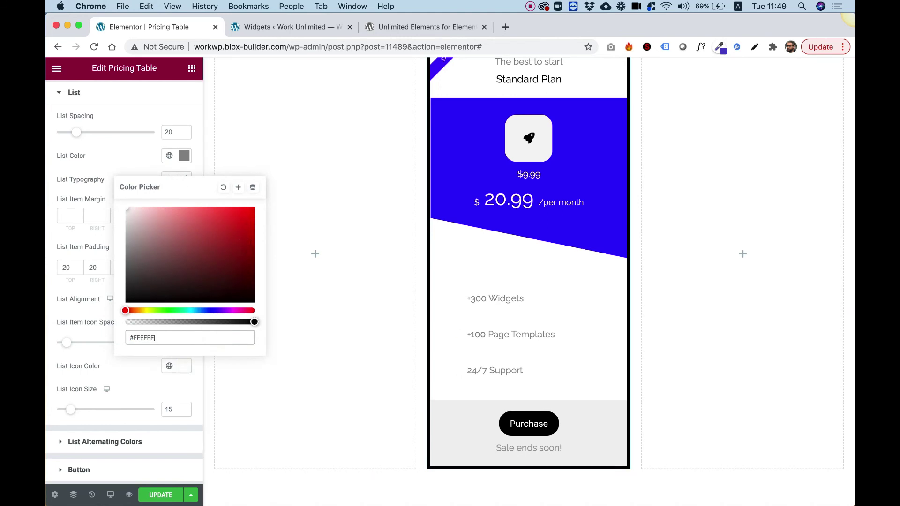
click(253, 209)
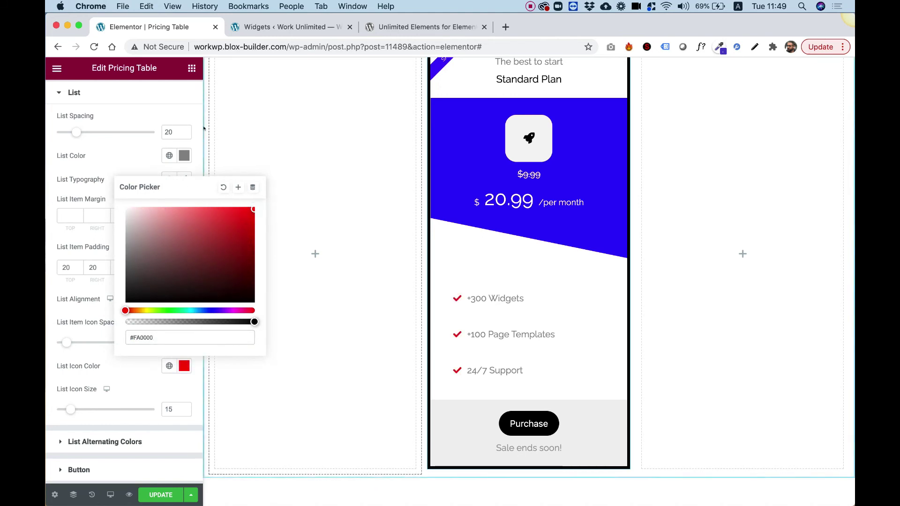
click(191, 111)
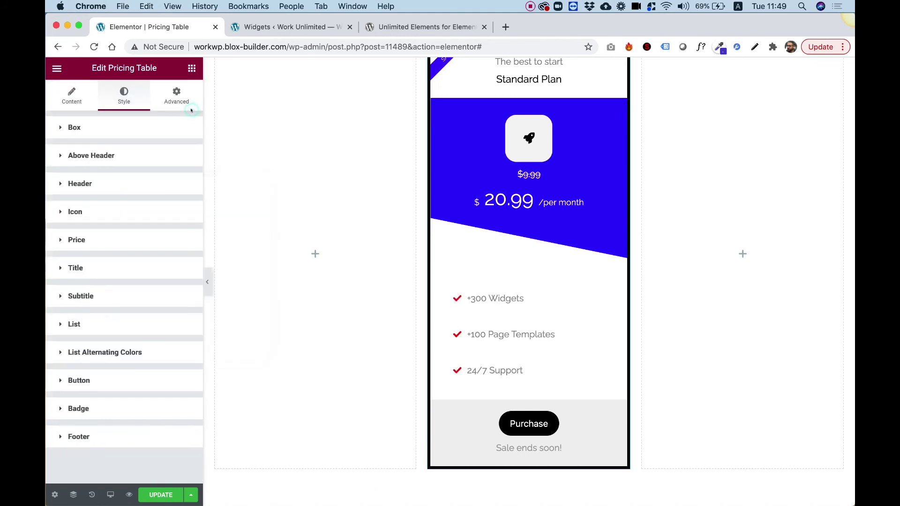
click(83, 319)
scroll(98, 328, down, 5)
scroll(112, 341, down, 2)
- Give even list rows a light grey #F1F1F1 background, shading the '+100 Page Templates' row
click(115, 384)
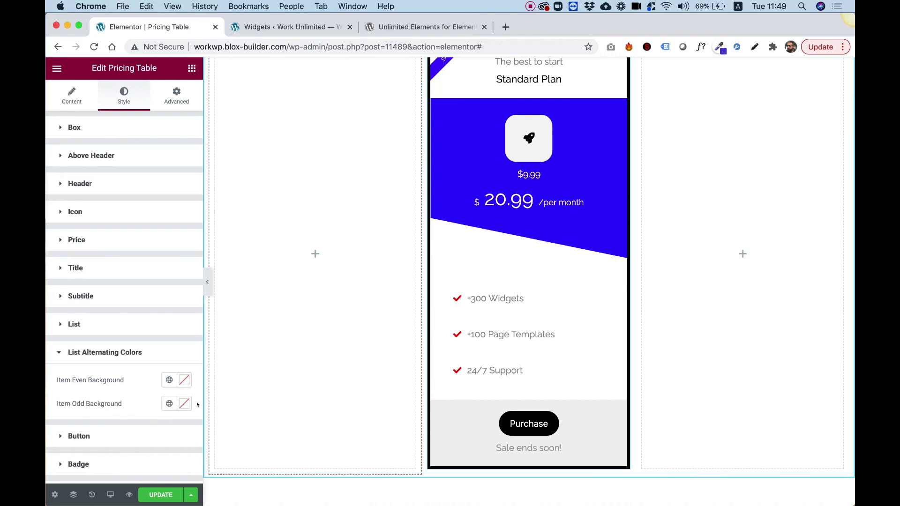
click(181, 405)
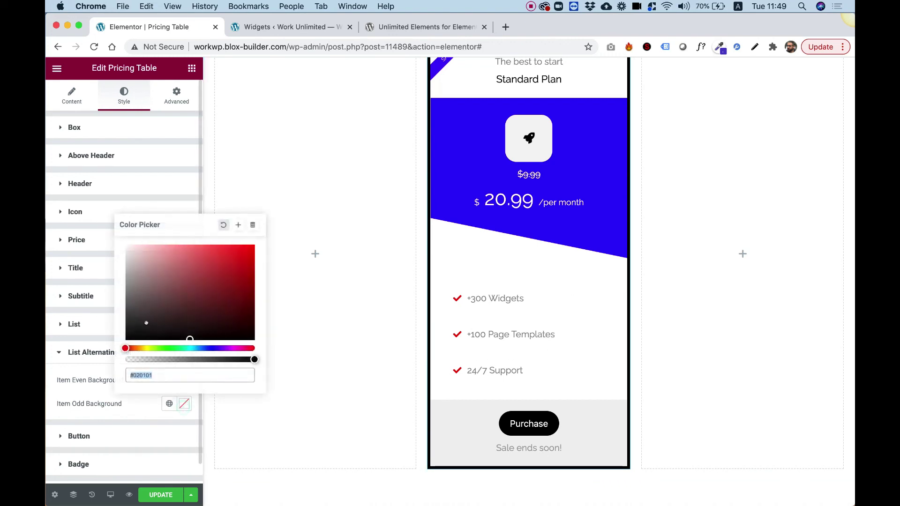
click(88, 389)
click(184, 379)
click(133, 228)
drag(121, 225, 120, 227)
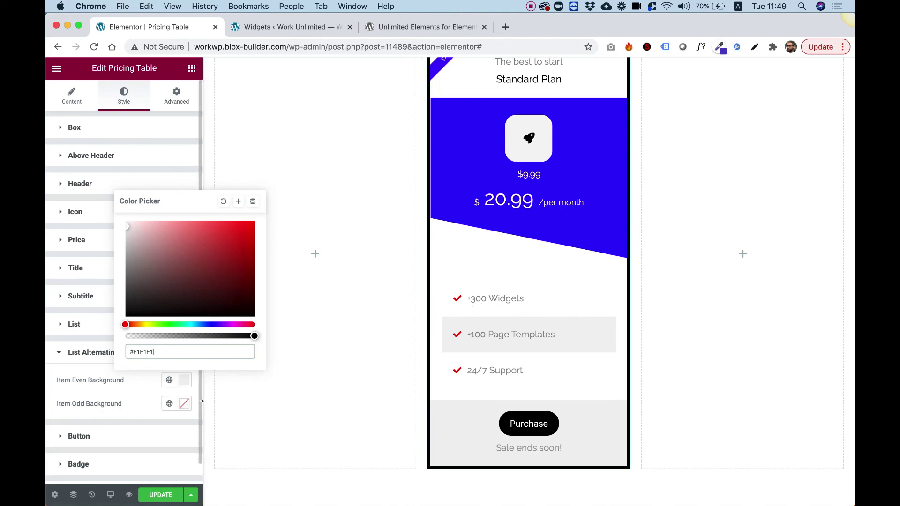
click(117, 390)
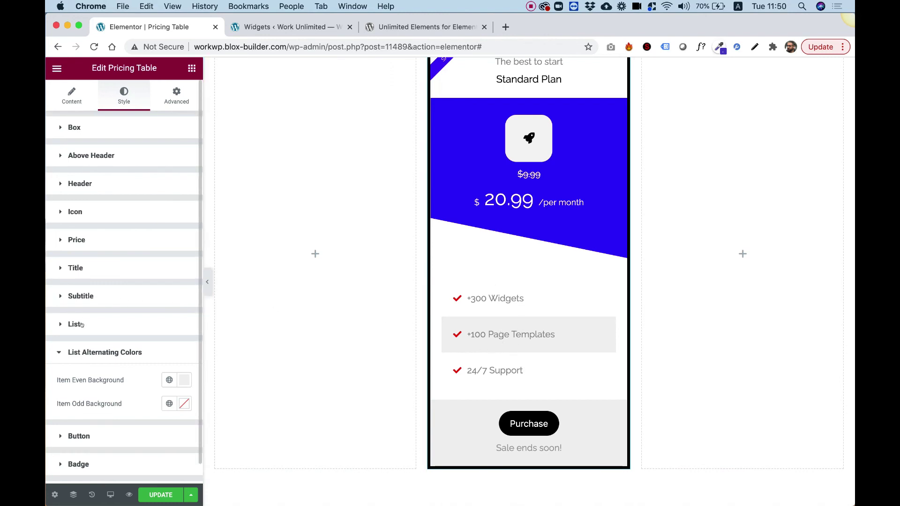
- Set the Purchase button radius to 0 and its button style to Full Width
scroll(145, 354, down, 1)
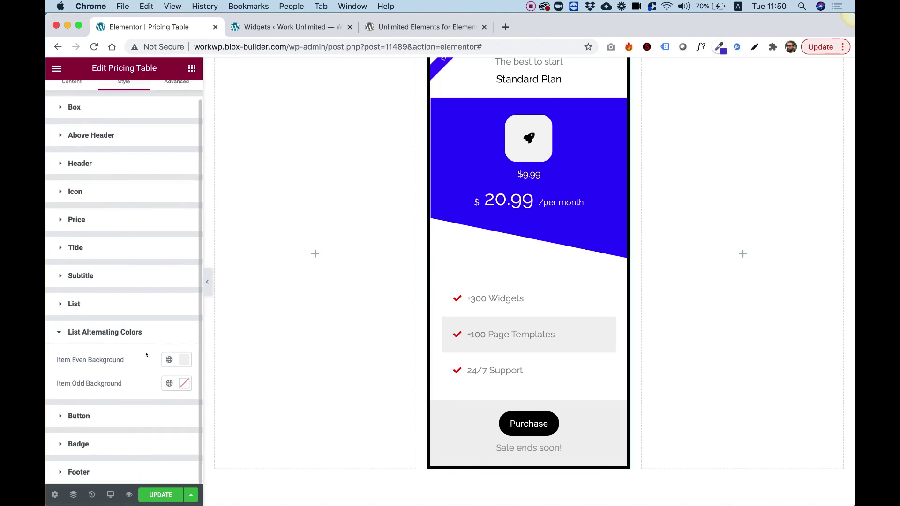
click(86, 418)
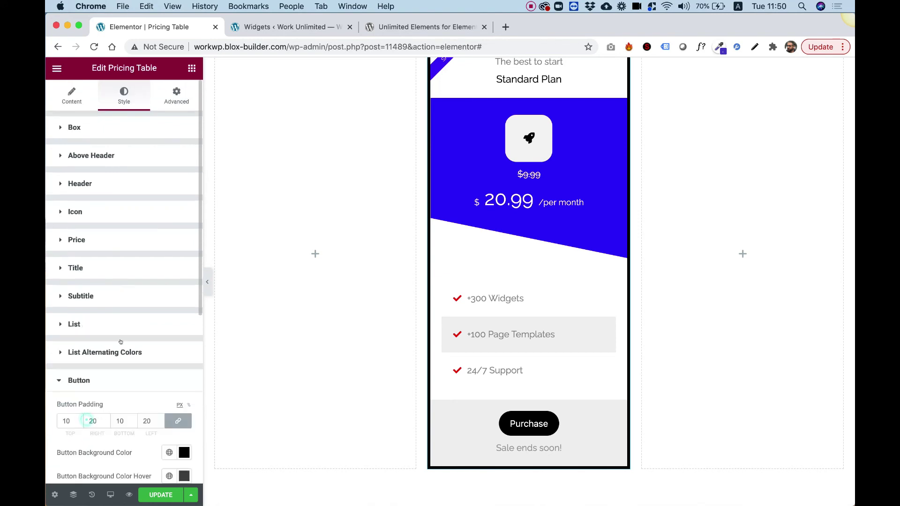
scroll(125, 338, down, 5)
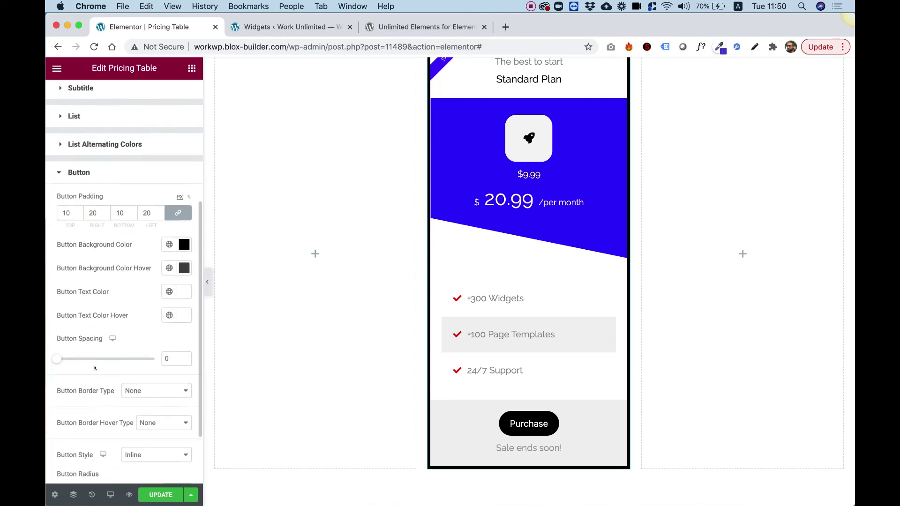
scroll(94, 368, down, 2)
drag(154, 414, 52, 414)
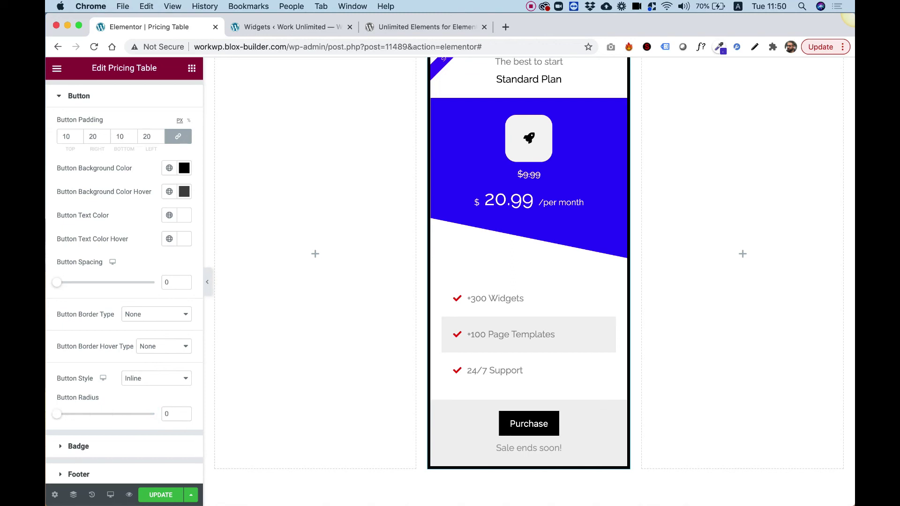
click(151, 380)
click(147, 386)
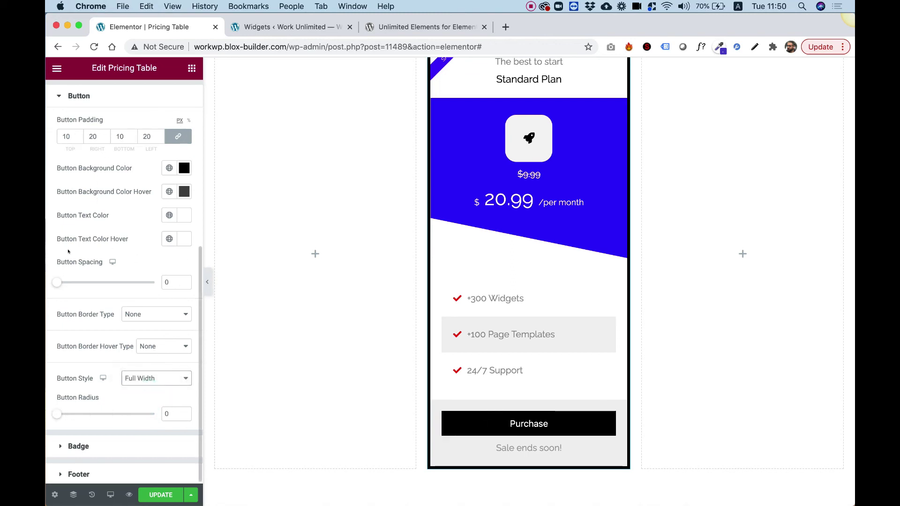
scroll(89, 390, down, 1)
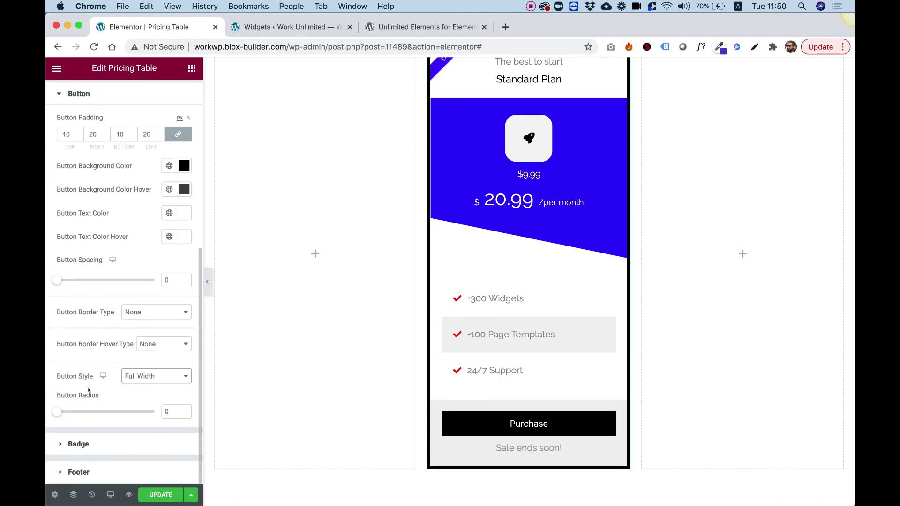
- Delete the 'SALE' Badge Text in the Content settings so the field is empty
click(87, 446)
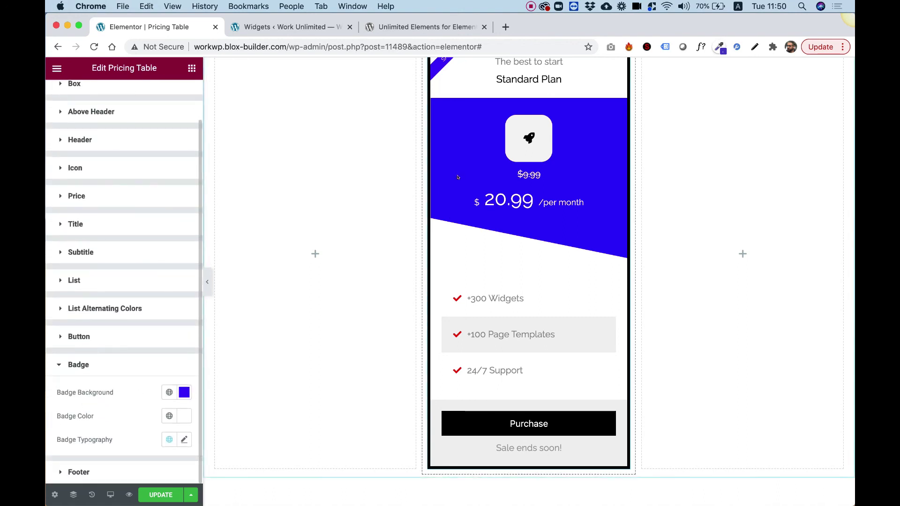
scroll(458, 176, up, 2)
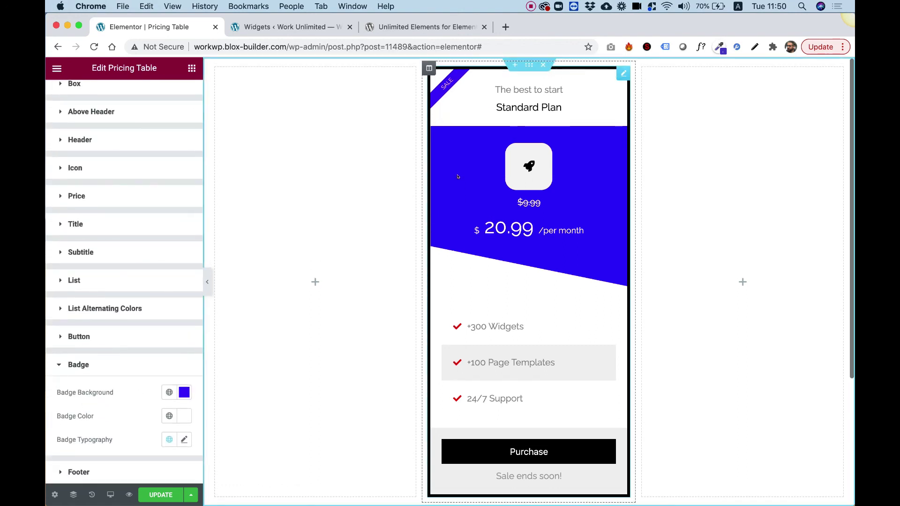
scroll(91, 102, up, 2)
click(71, 95)
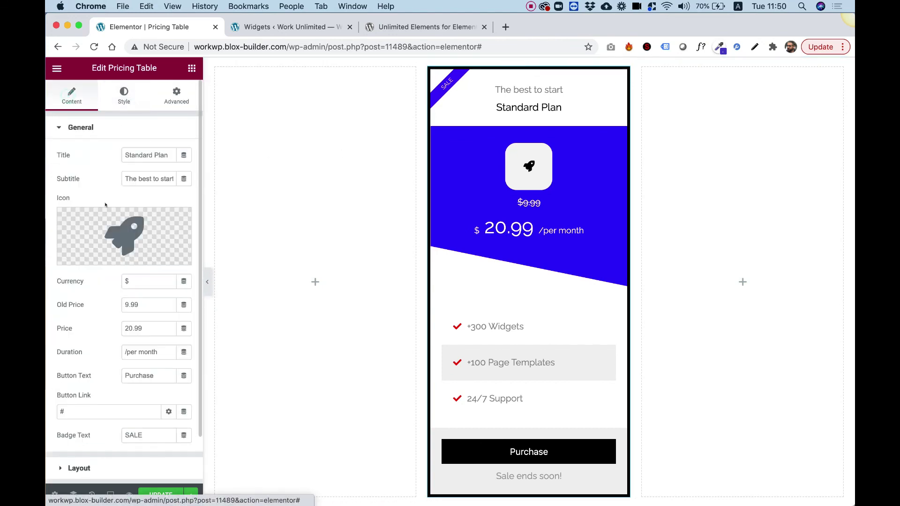
double_click(140, 435)
key(BackSpace)
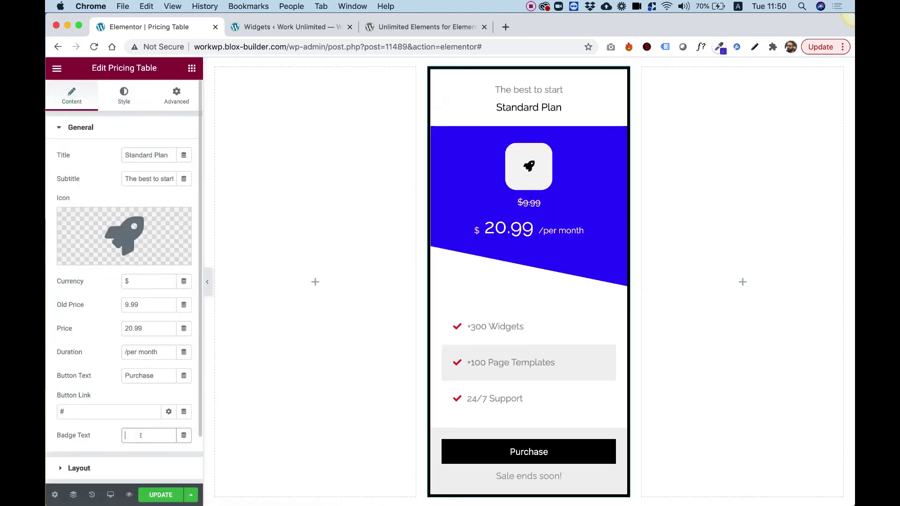